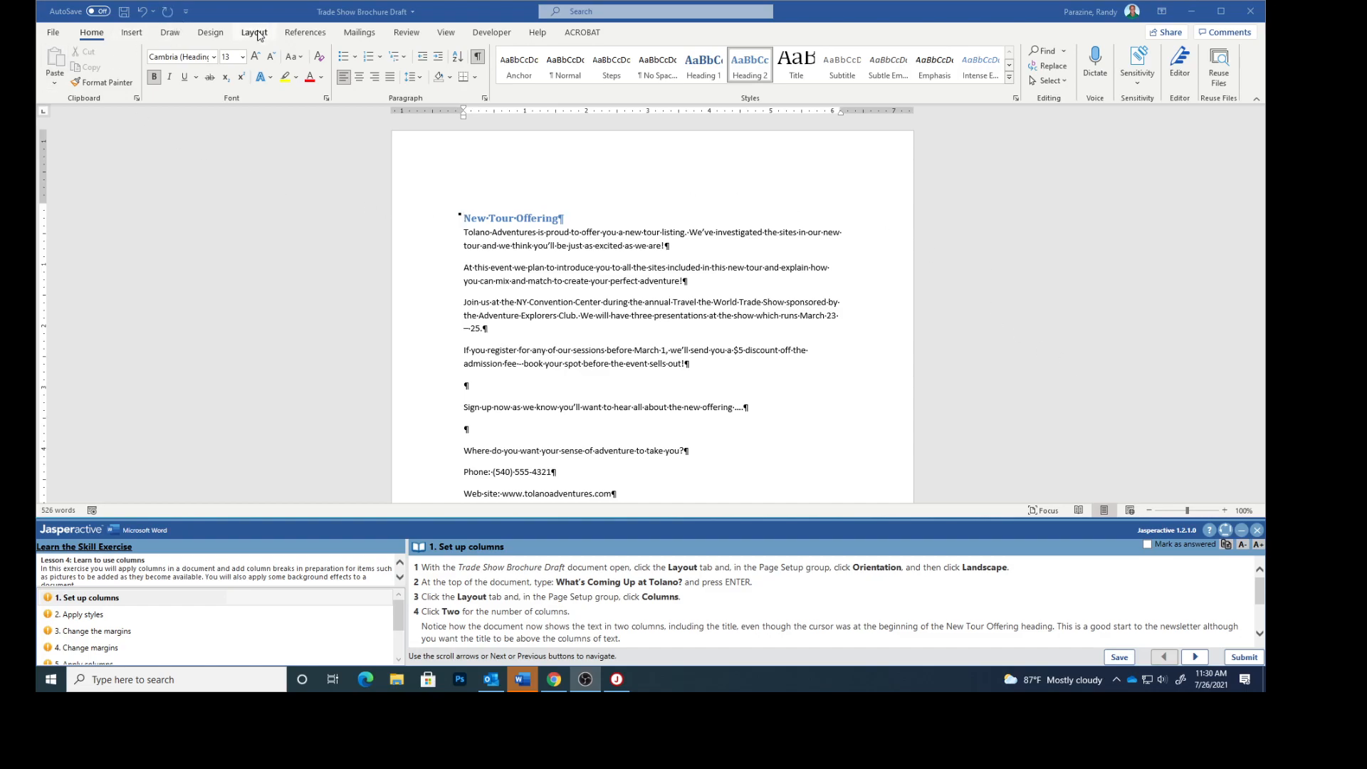
- Change the page orientation to Landscape
click(258, 36)
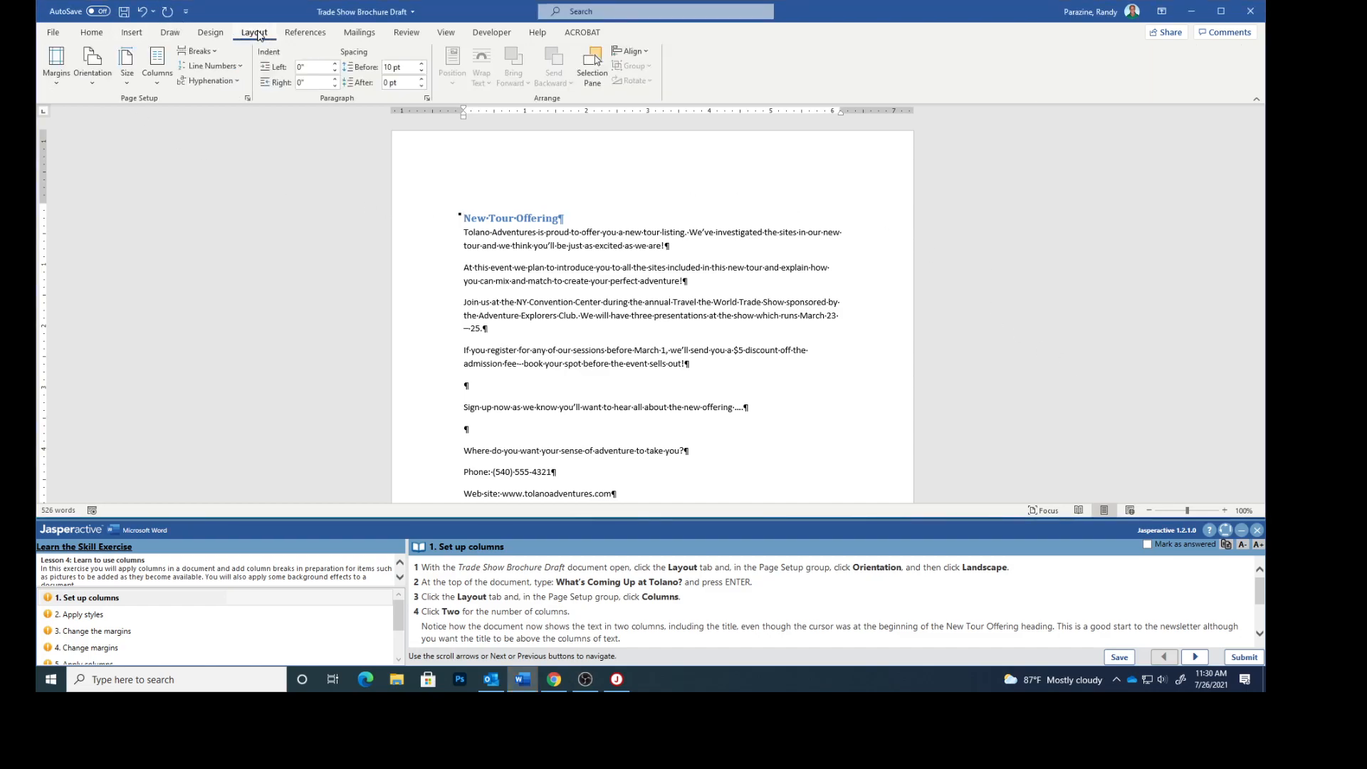
click(96, 82)
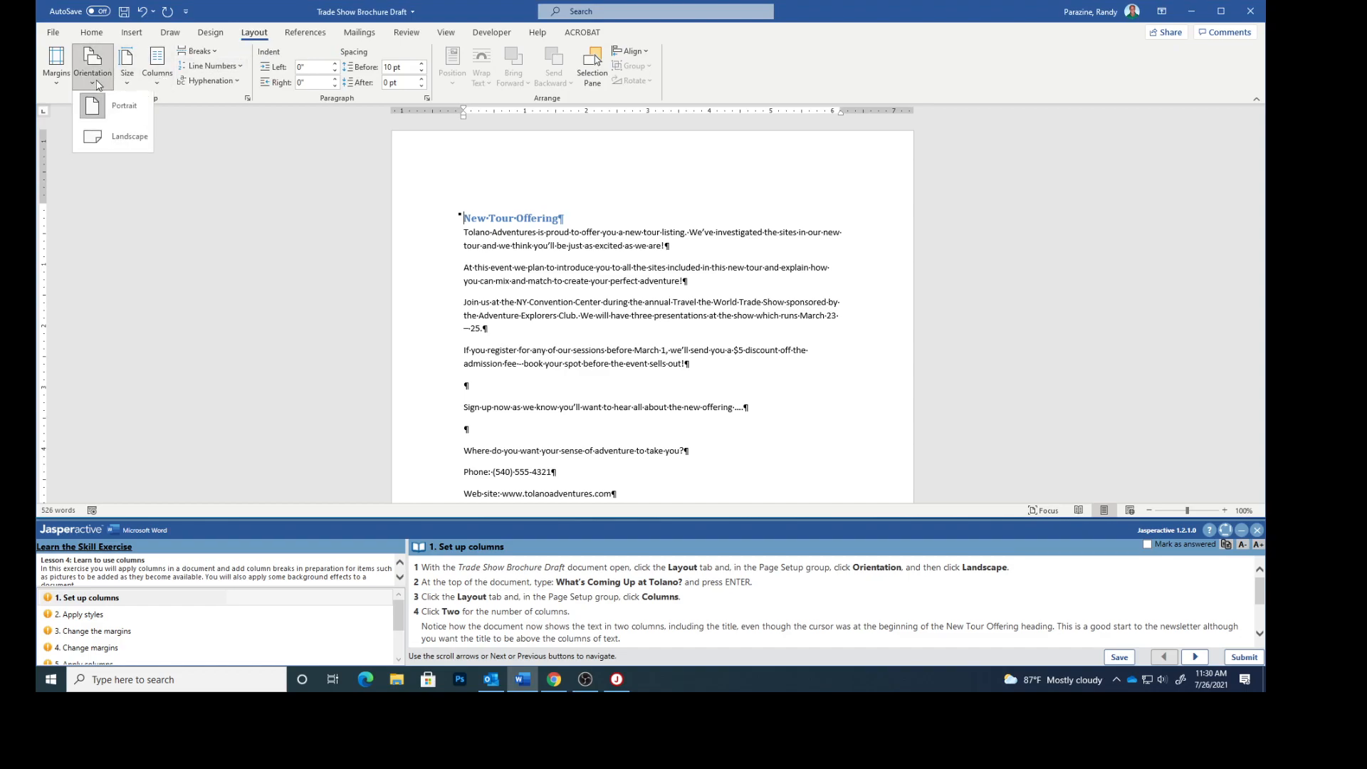
click(110, 142)
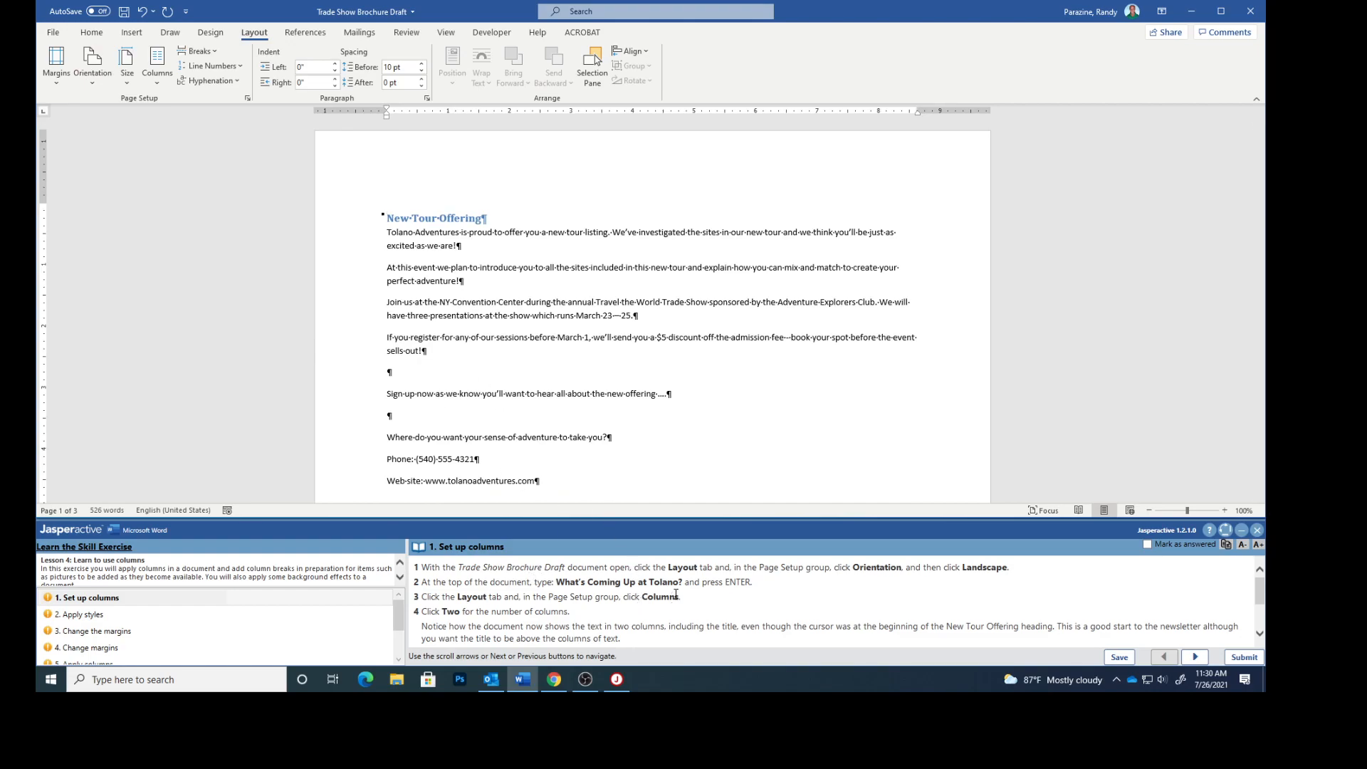
- Type the title What's Coming Up at Tolano? at the top of the document and start a new line
text(What's Coming up)
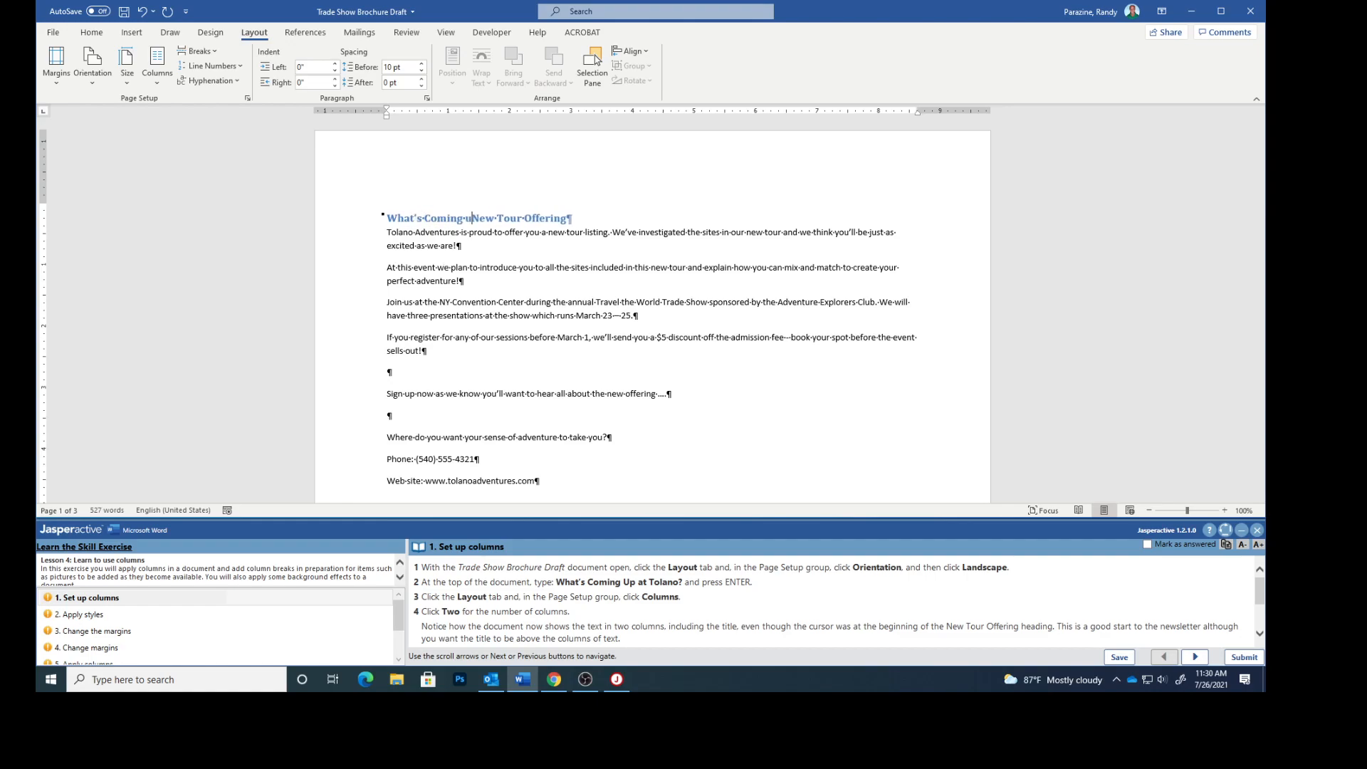
key(BackSpace)
key(BackSpace)
text(UP at)
key(BackSpace)
key(BackSpace)
key(BackSpace)
key(BackSpace)
text(p at Tolano)
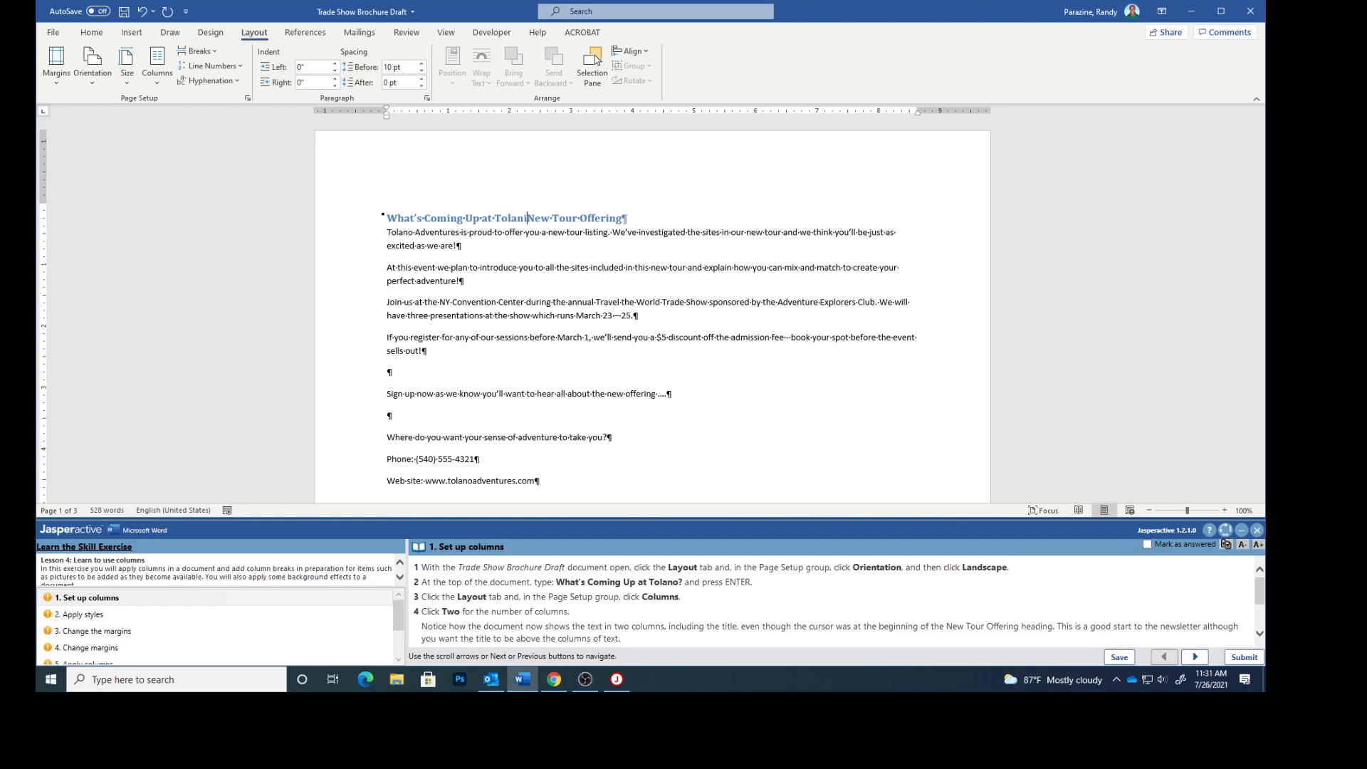
text(?)
key(Return)
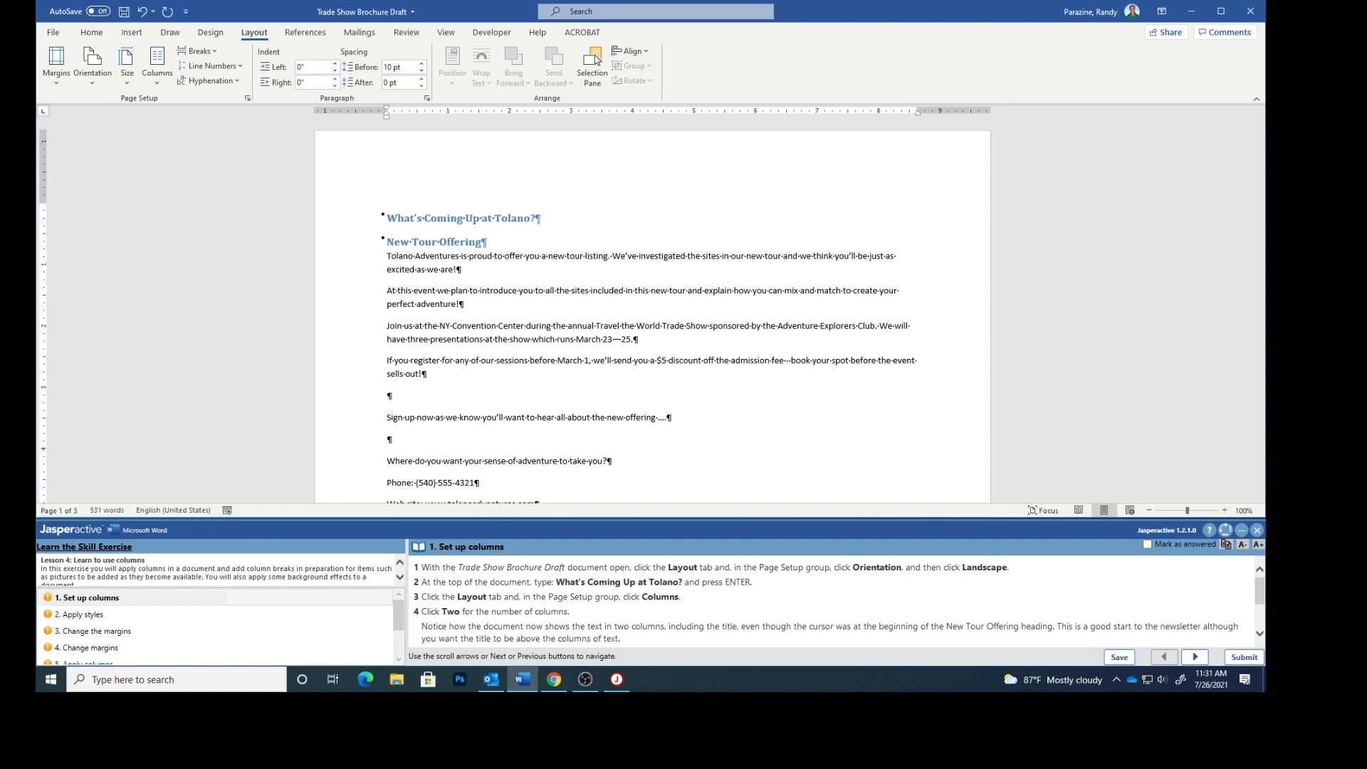
- Format the document text into two columns
click(157, 74)
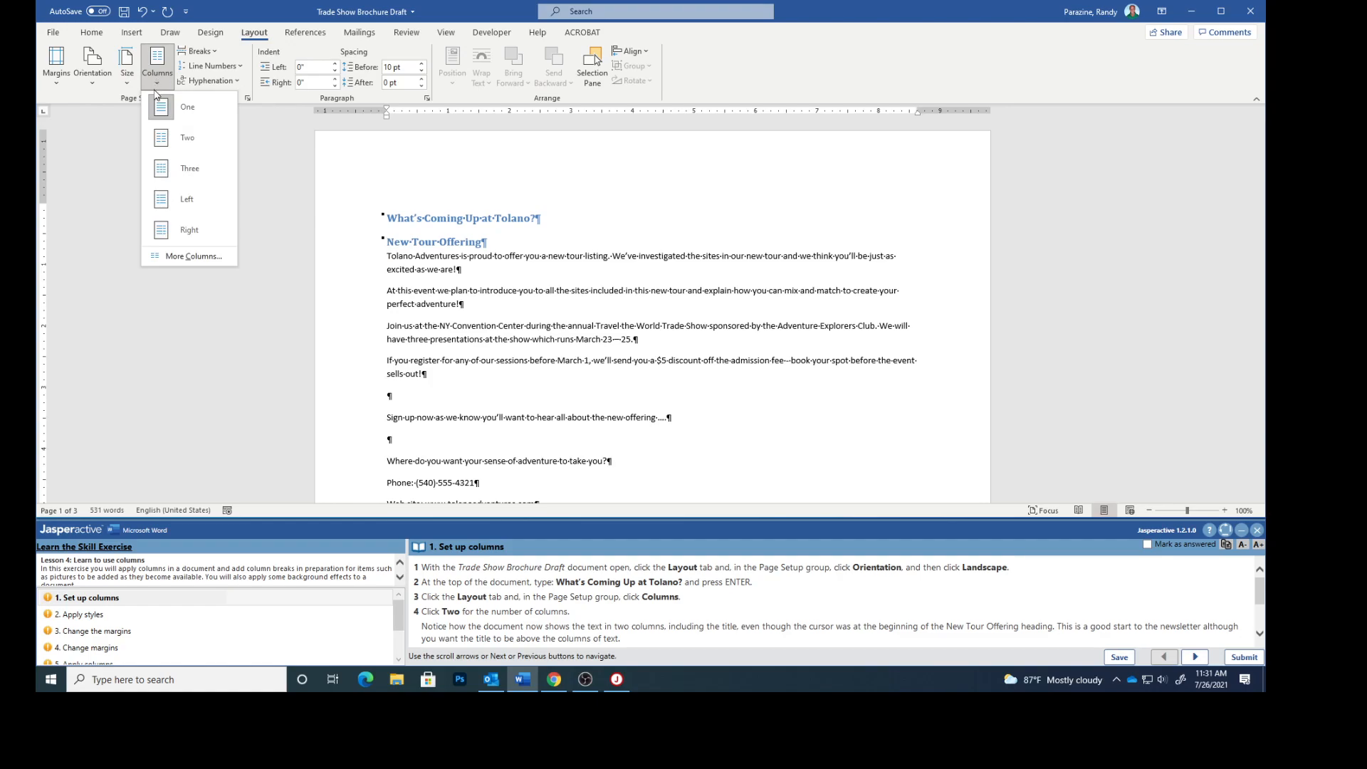
click(164, 140)
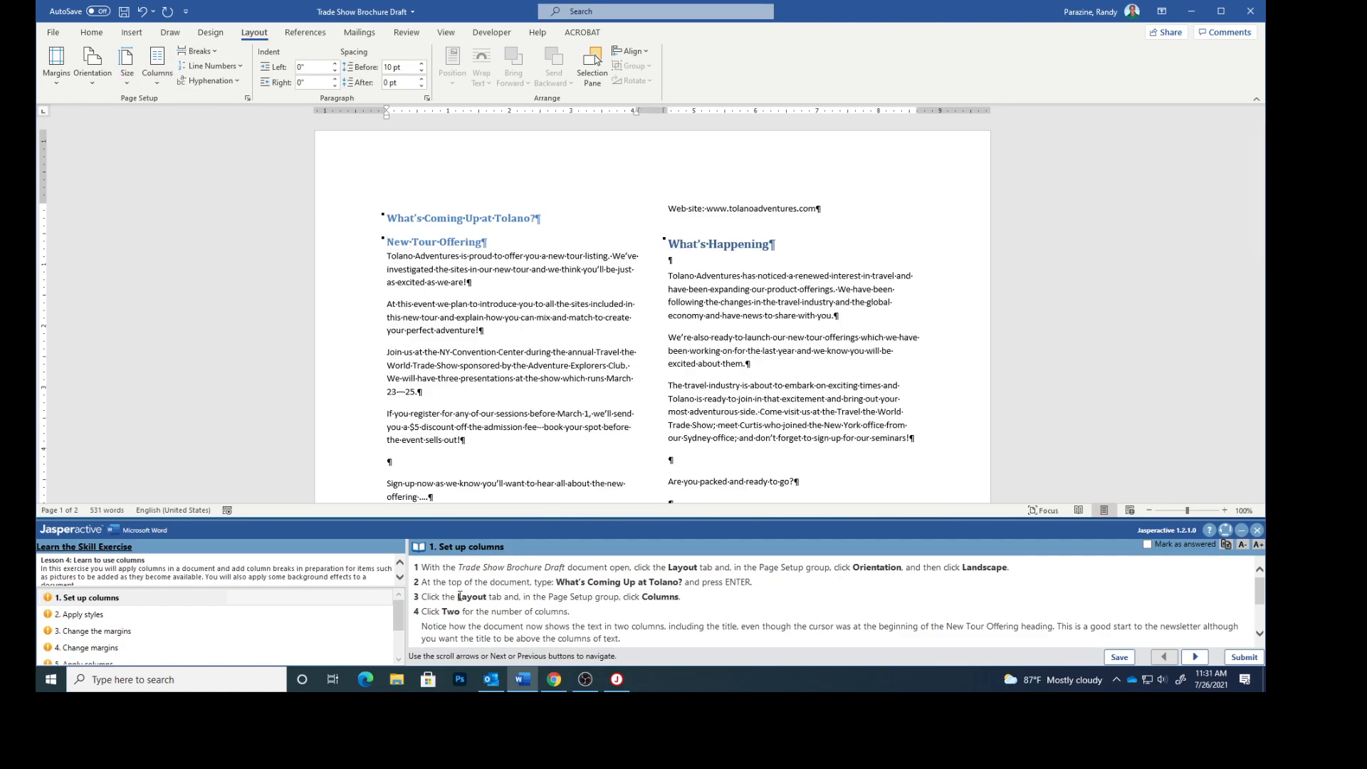
scroll(582, 616, down, 2)
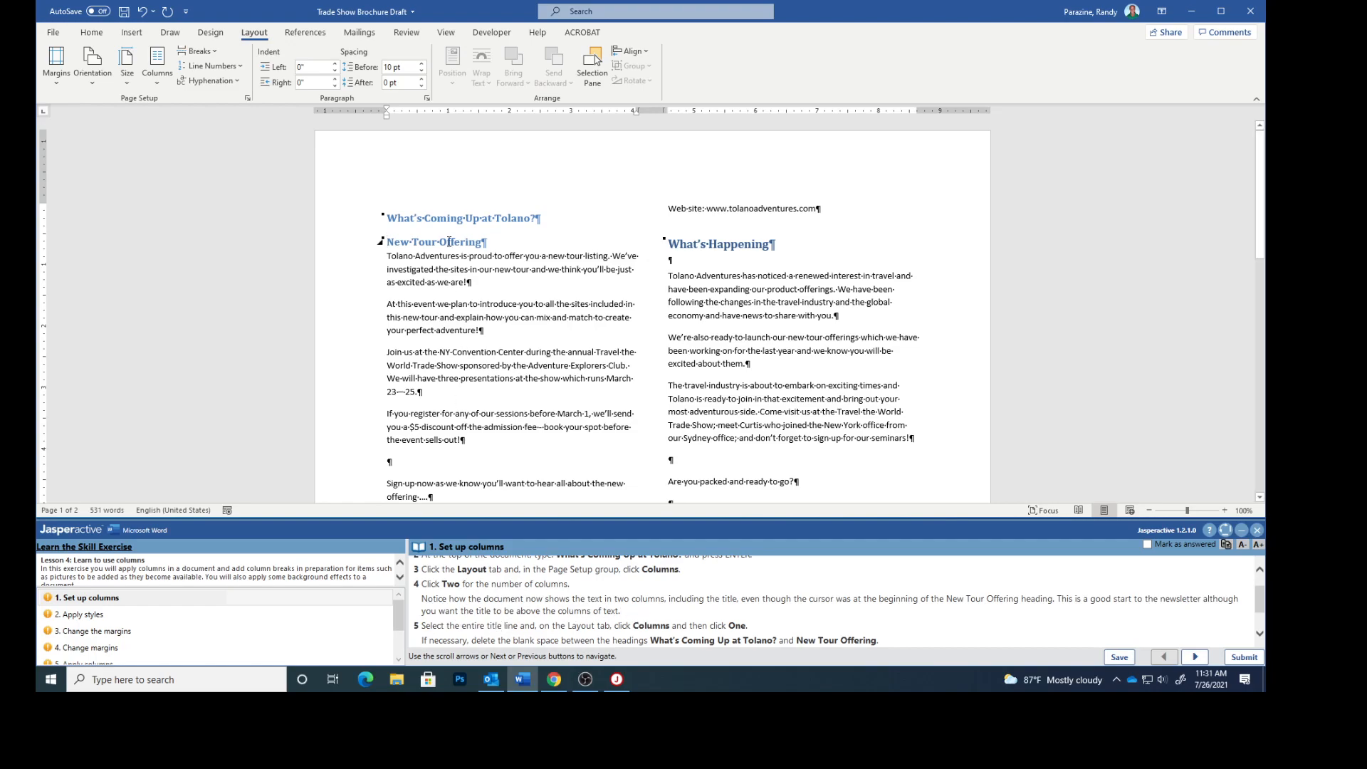
- Set the title line What's Coming Up at Tolano? to a single column
drag(538, 218, 391, 220)
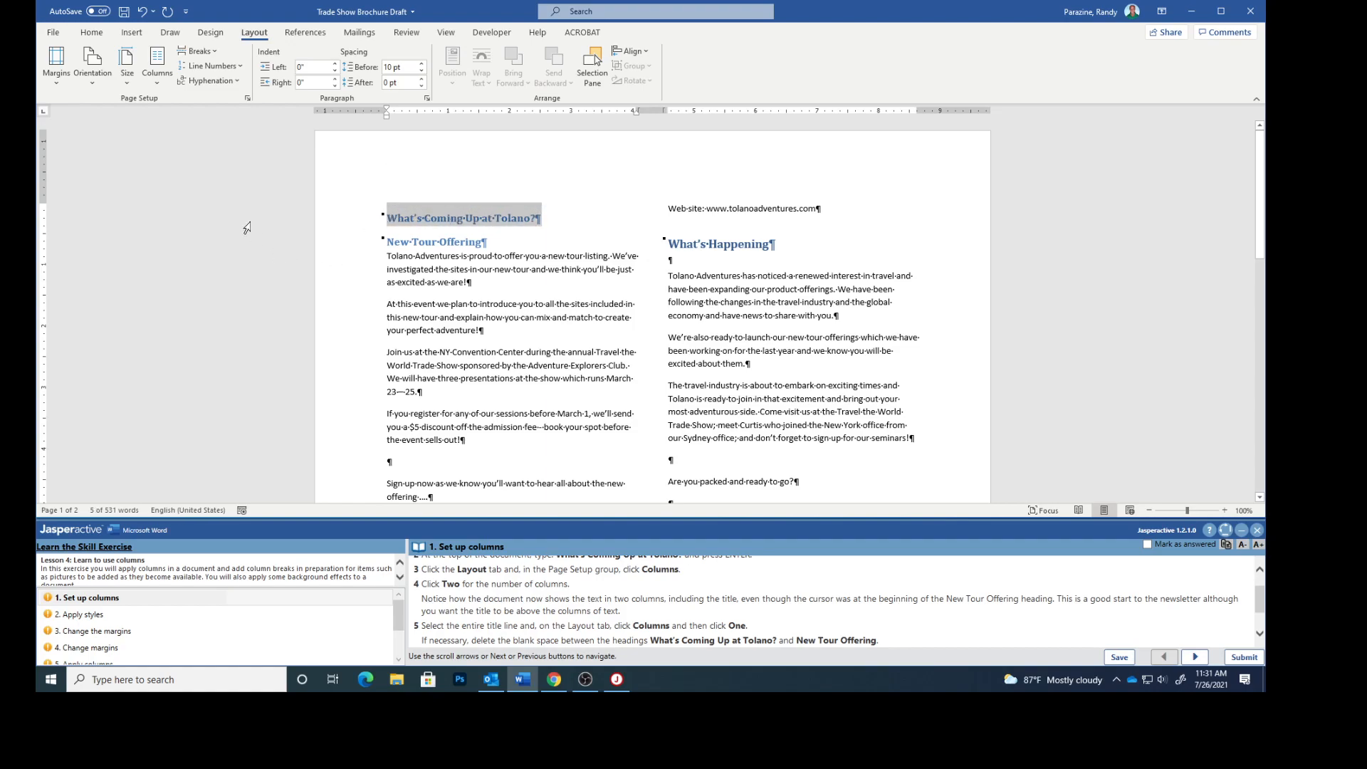
click(157, 80)
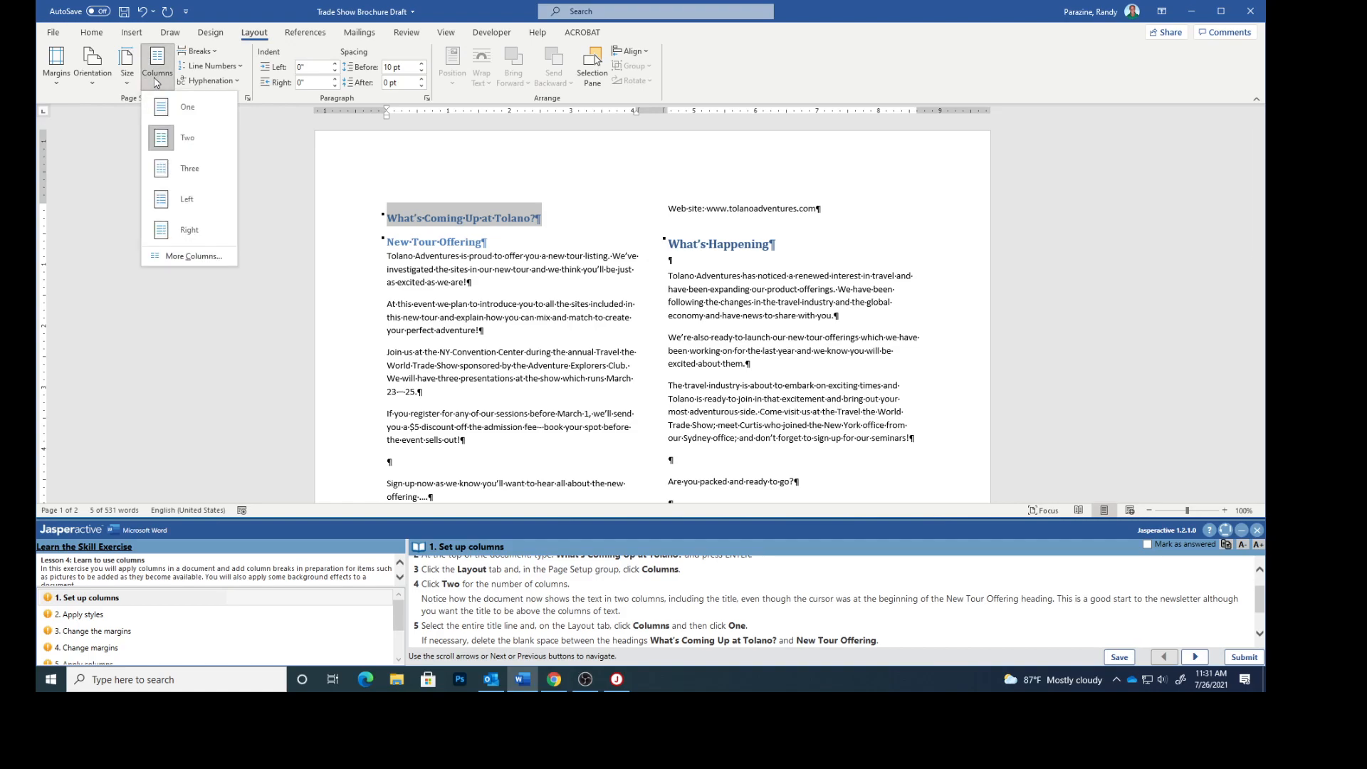
click(164, 106)
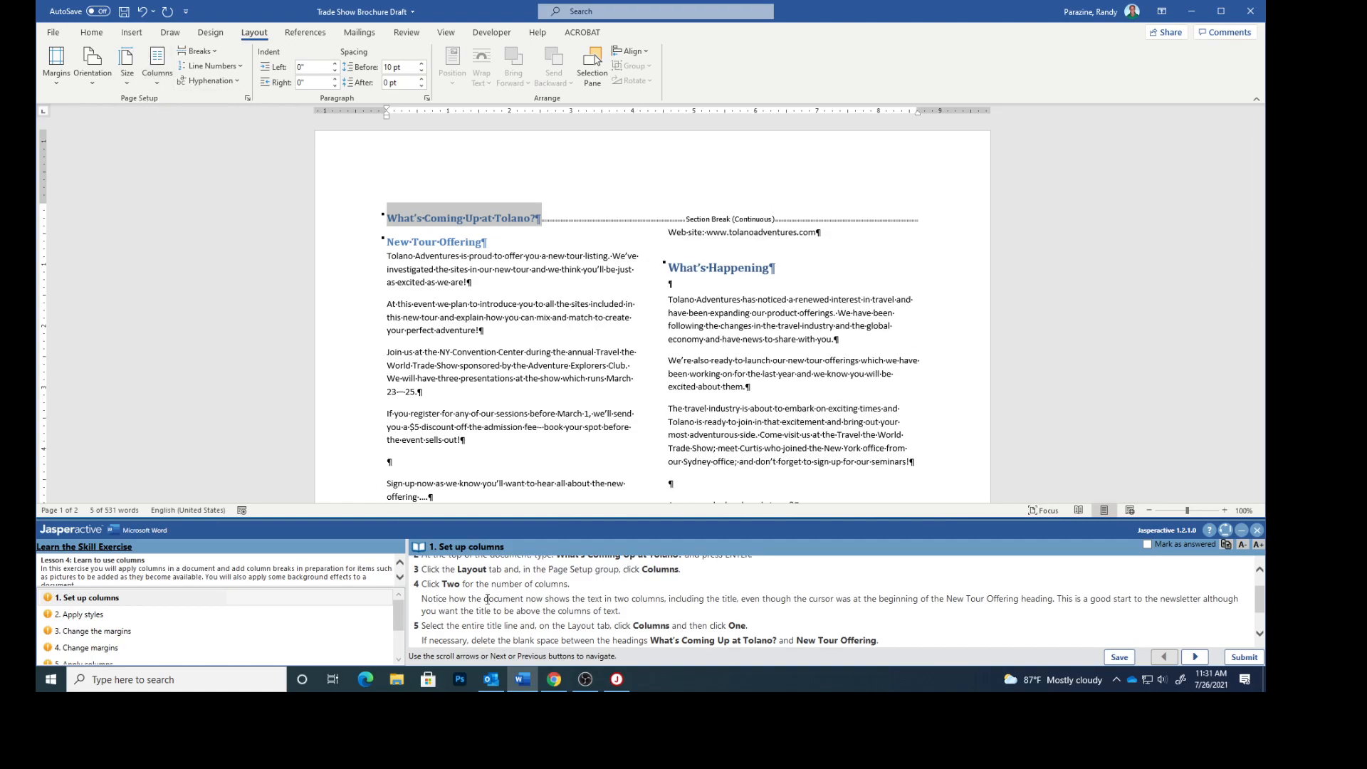
scroll(677, 597, down, 2)
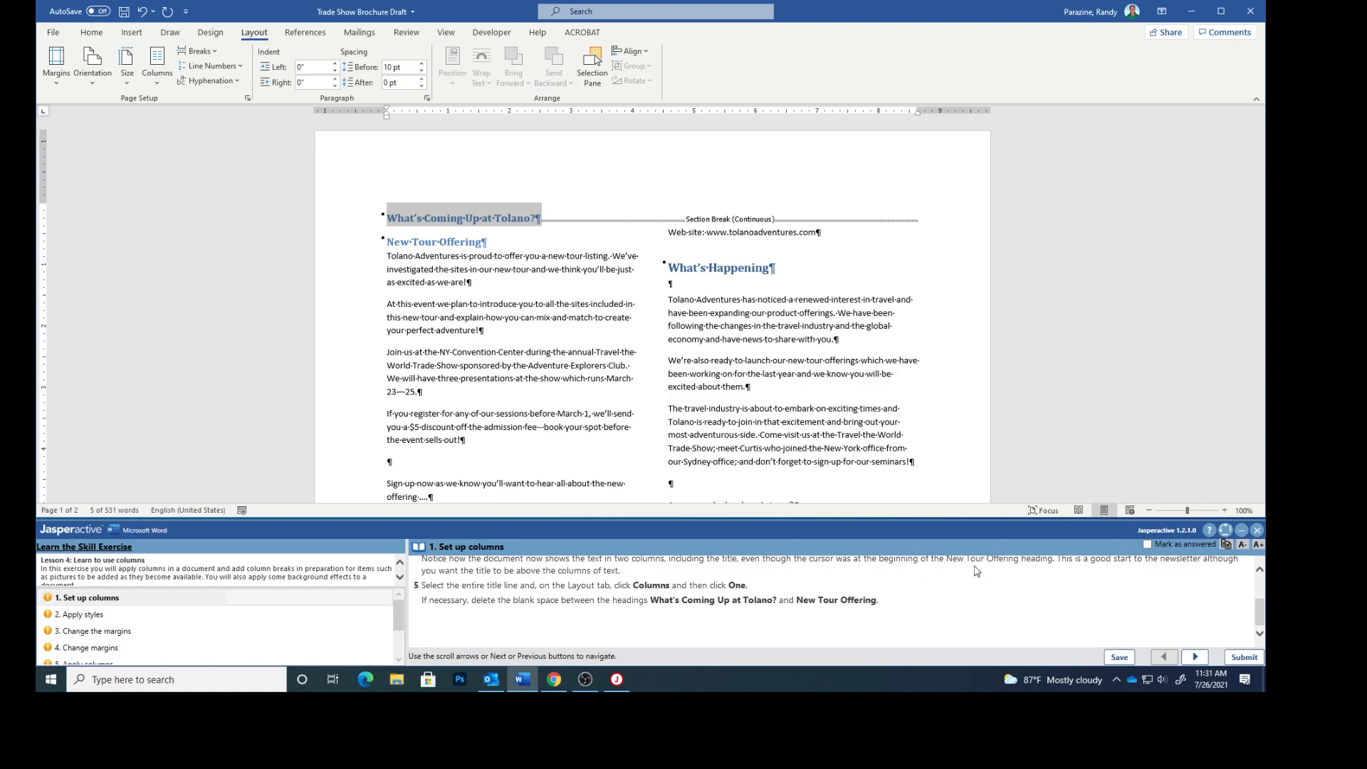
- Mark the column setup task as answered and open the Apply styles task
click(1148, 544)
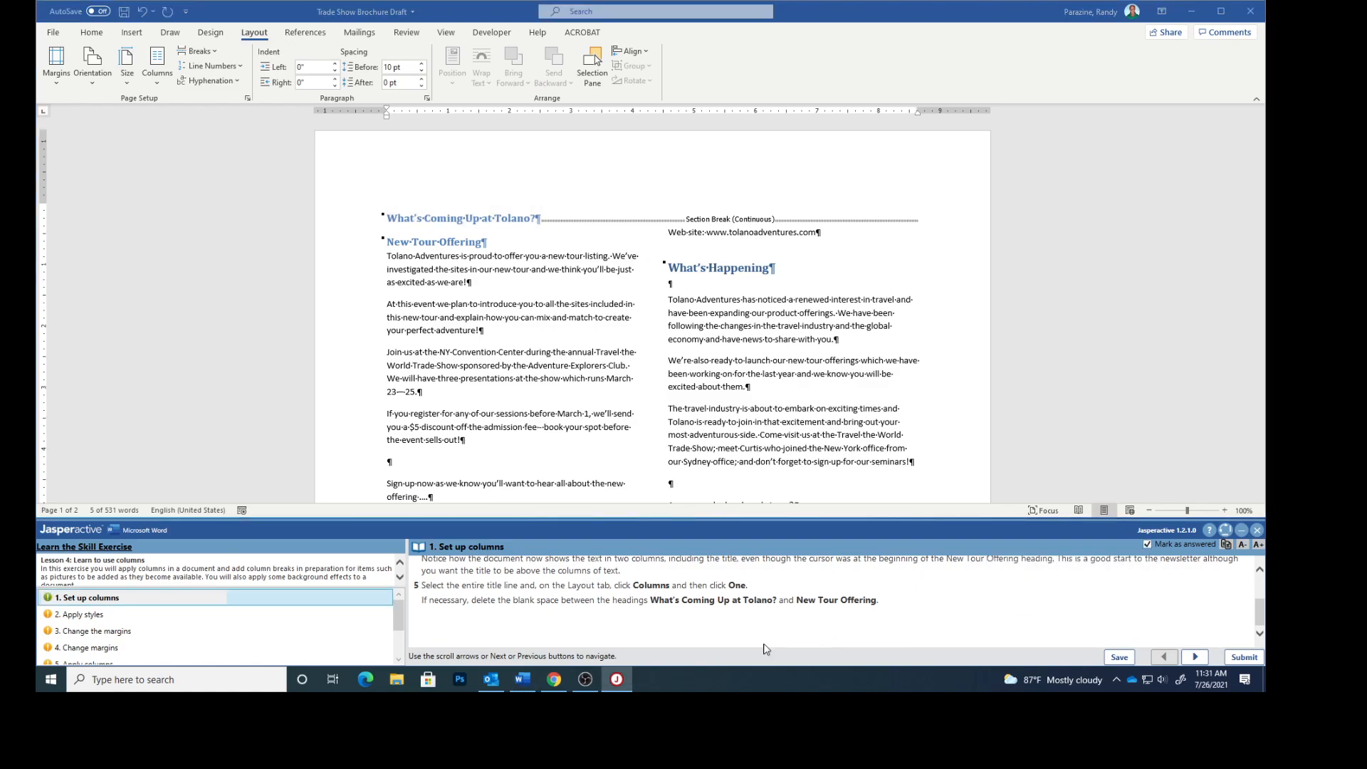
click(99, 617)
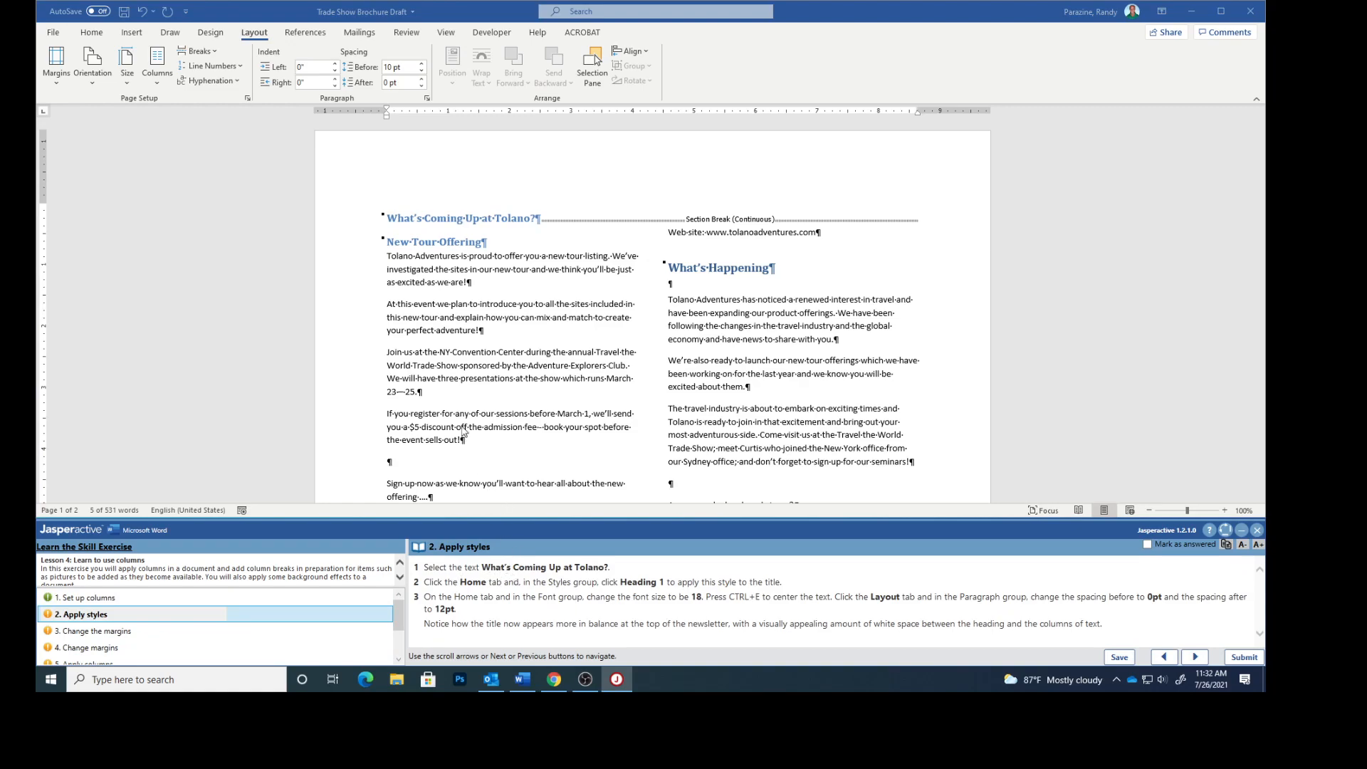
- Hide formatting marks and apply the Heading 1 style to the selected title
click(97, 31)
click(477, 56)
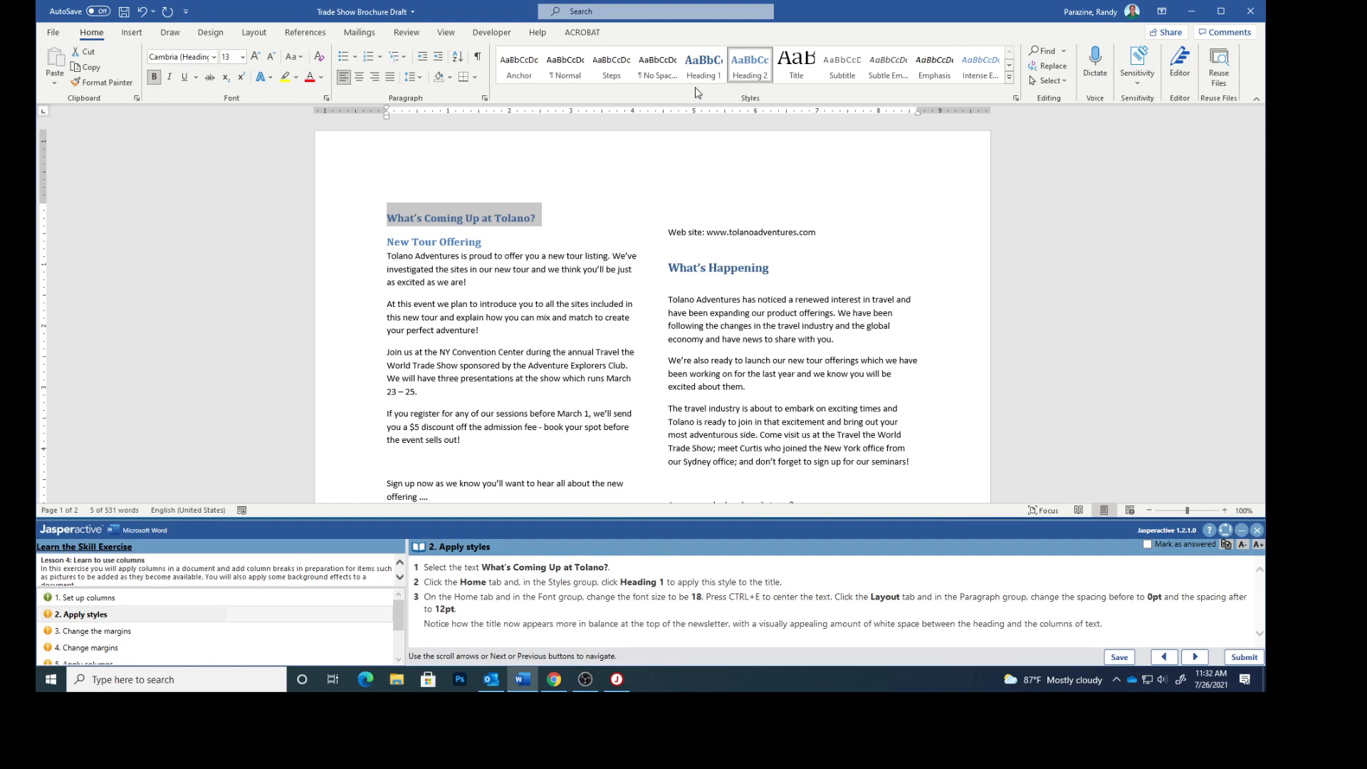
click(701, 69)
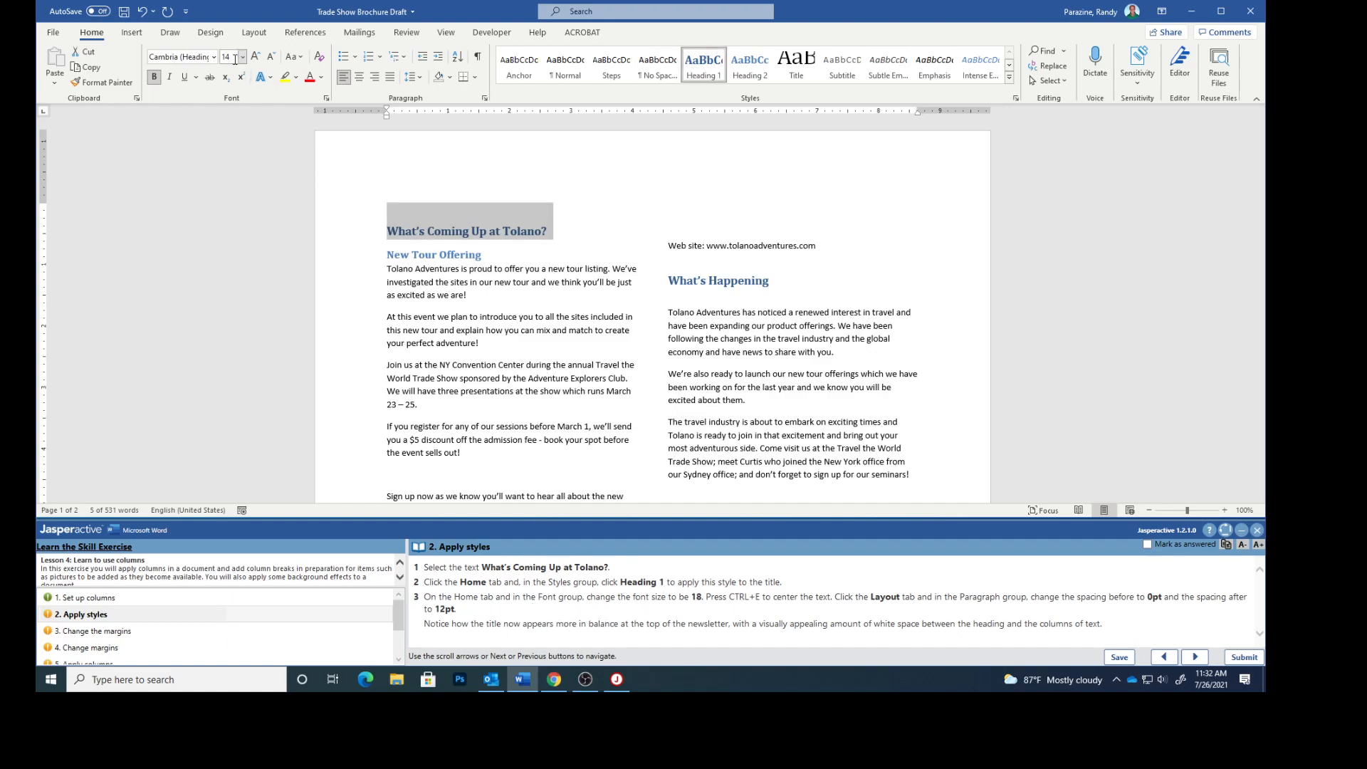
- Set the title's font size to 18 and center it
click(242, 58)
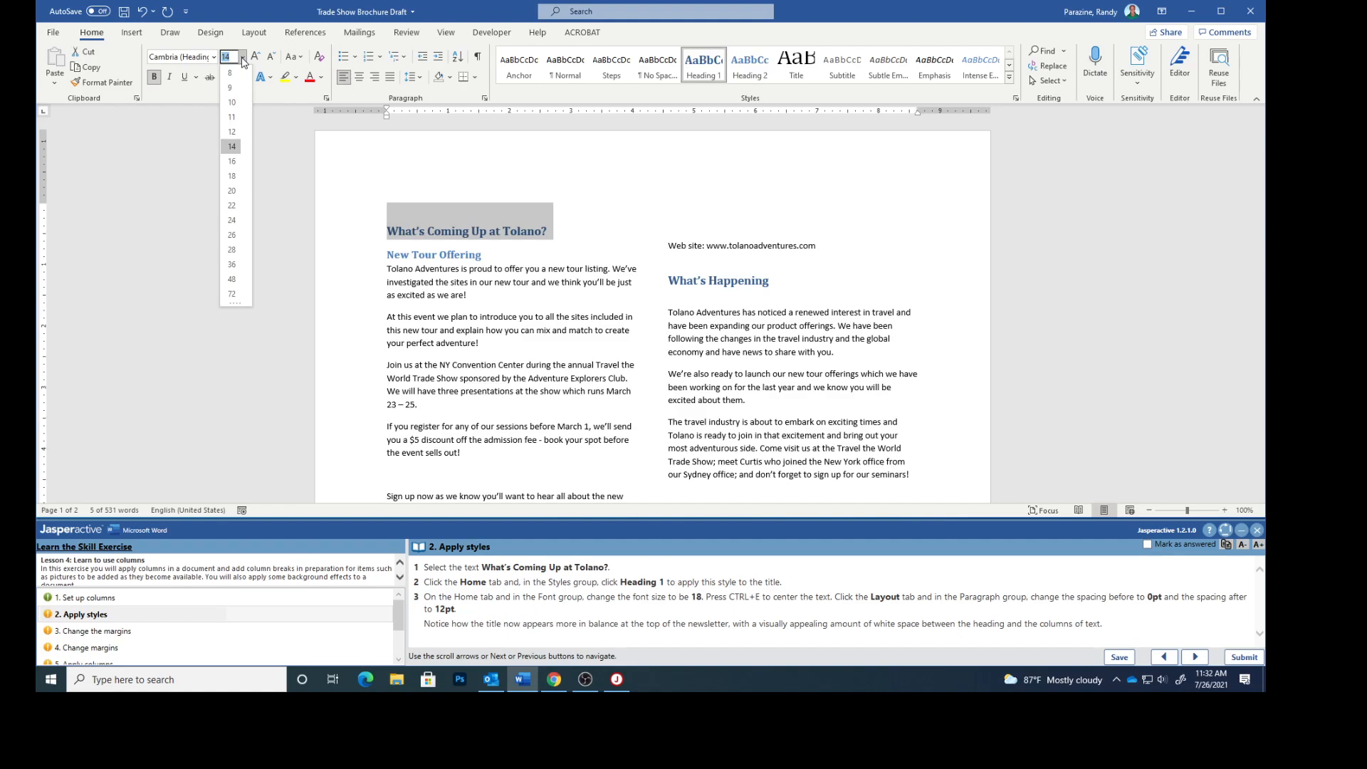
click(233, 177)
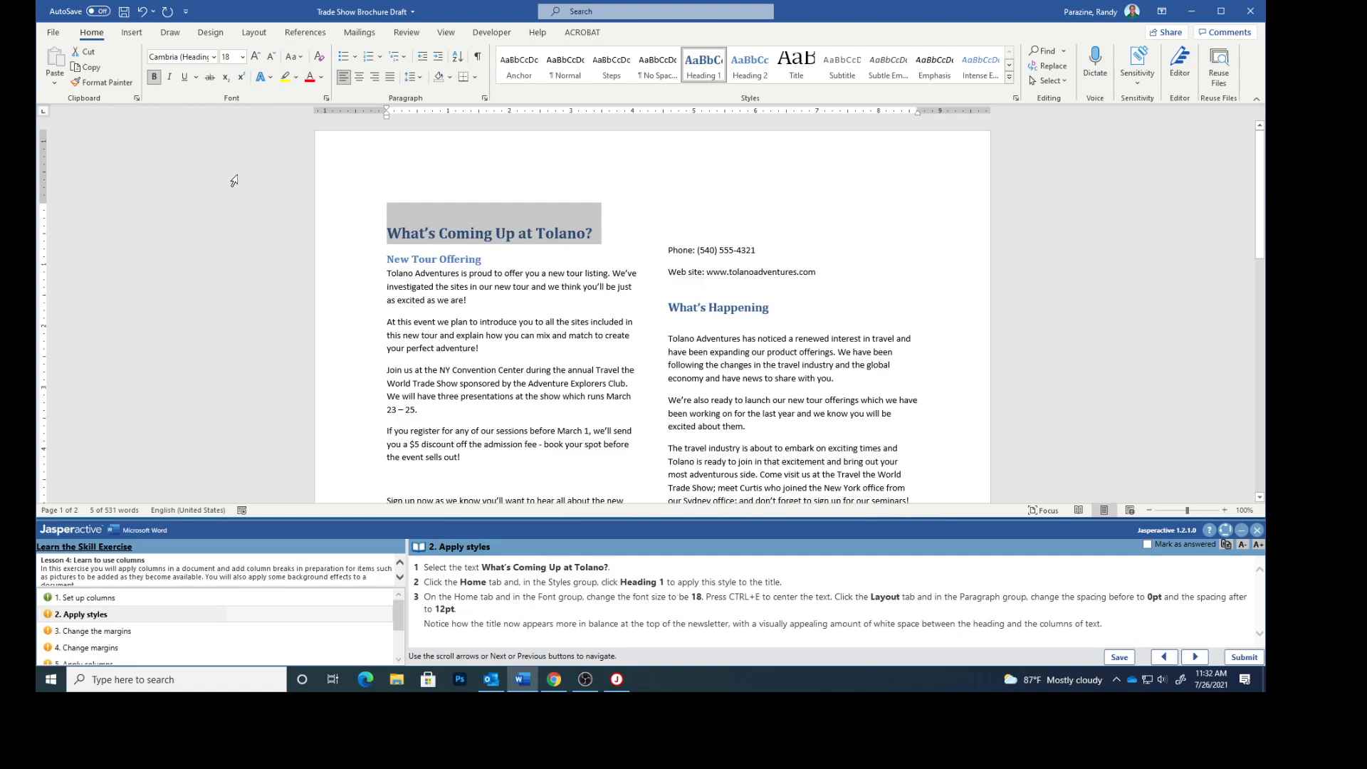
key(ctrl+e)
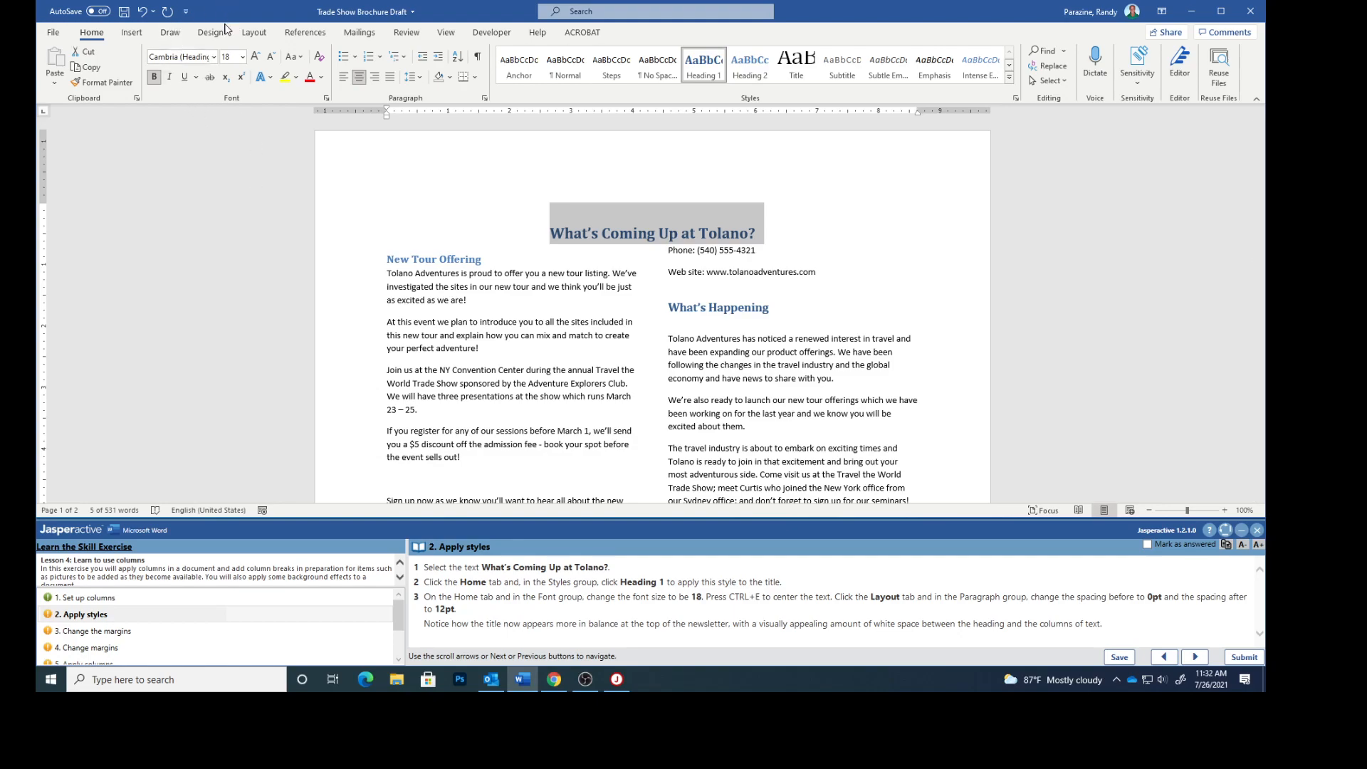
- Set the title's paragraph spacing to 0 pt before and 12 pt after
click(249, 34)
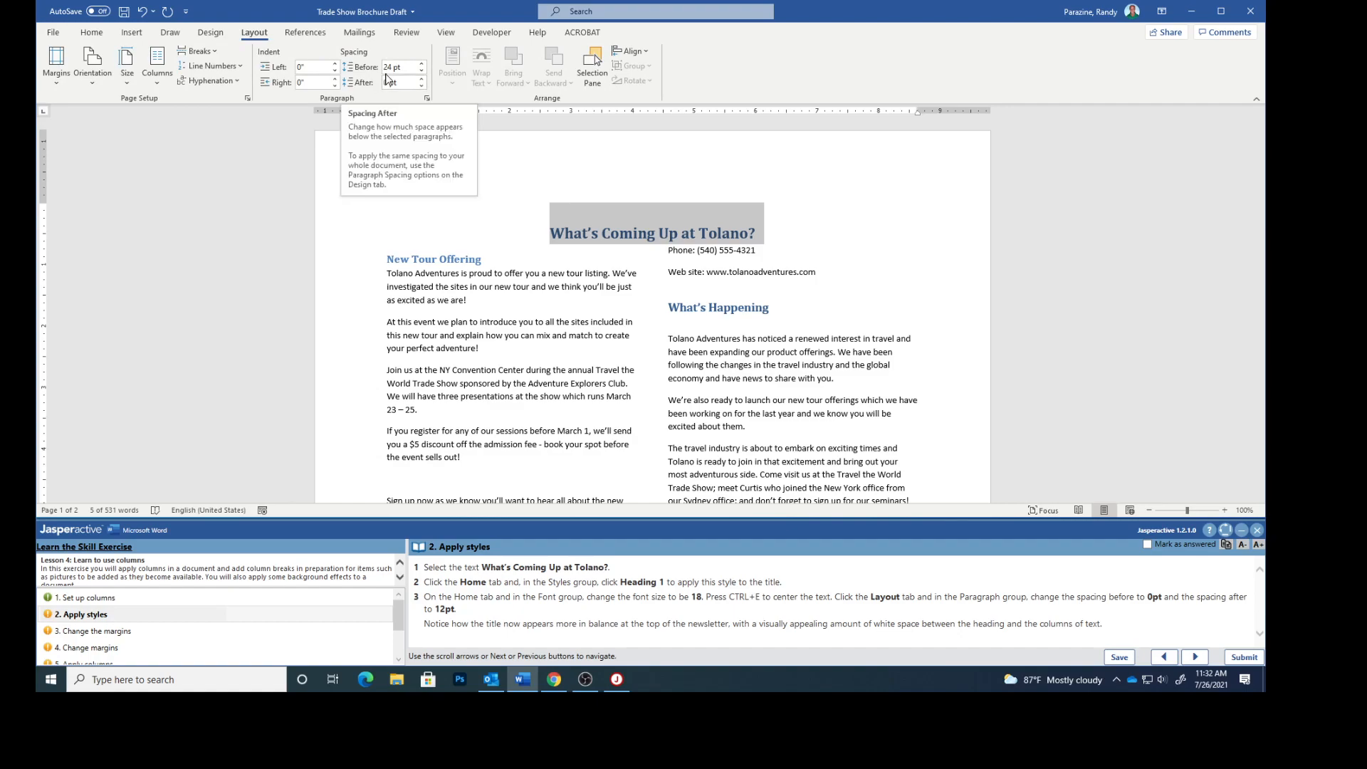
click(423, 74)
click(423, 74)
click(423, 74)
click(423, 74)
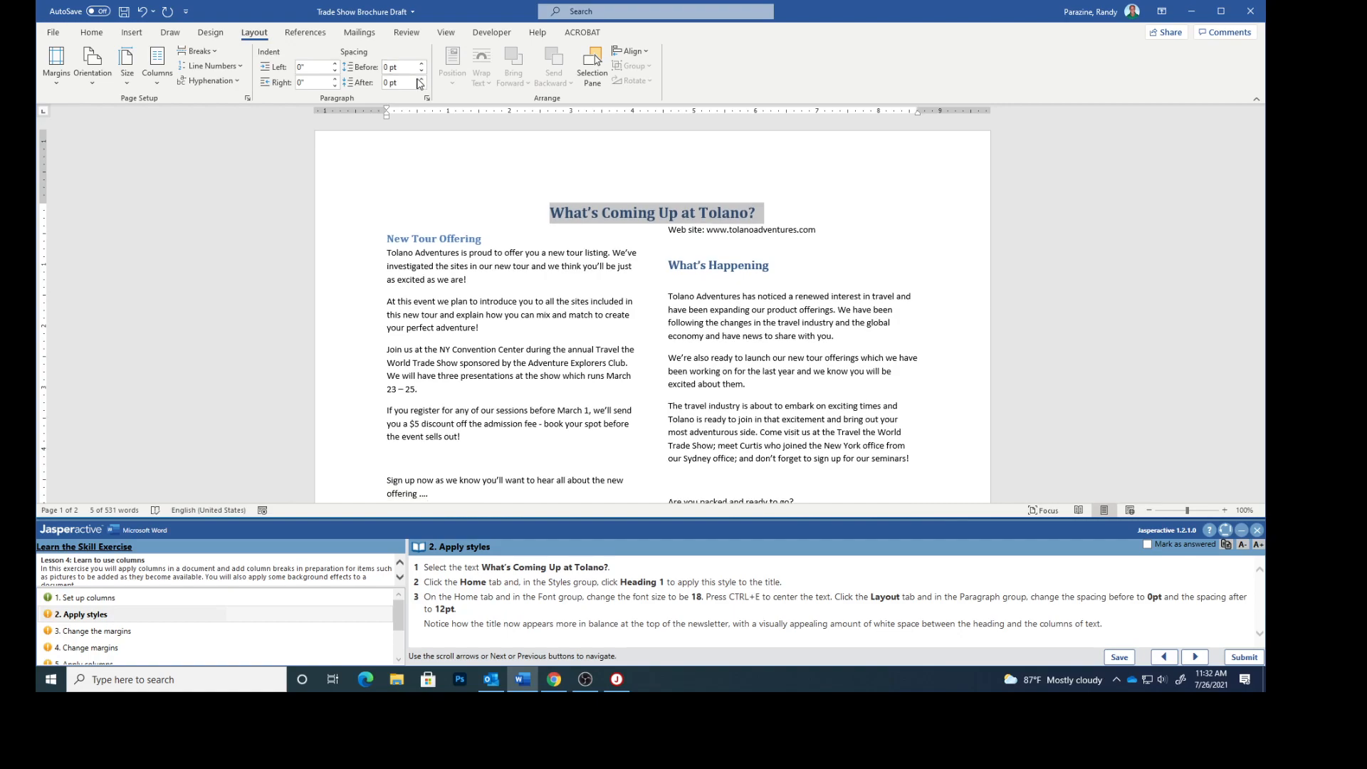
click(422, 79)
click(422, 79)
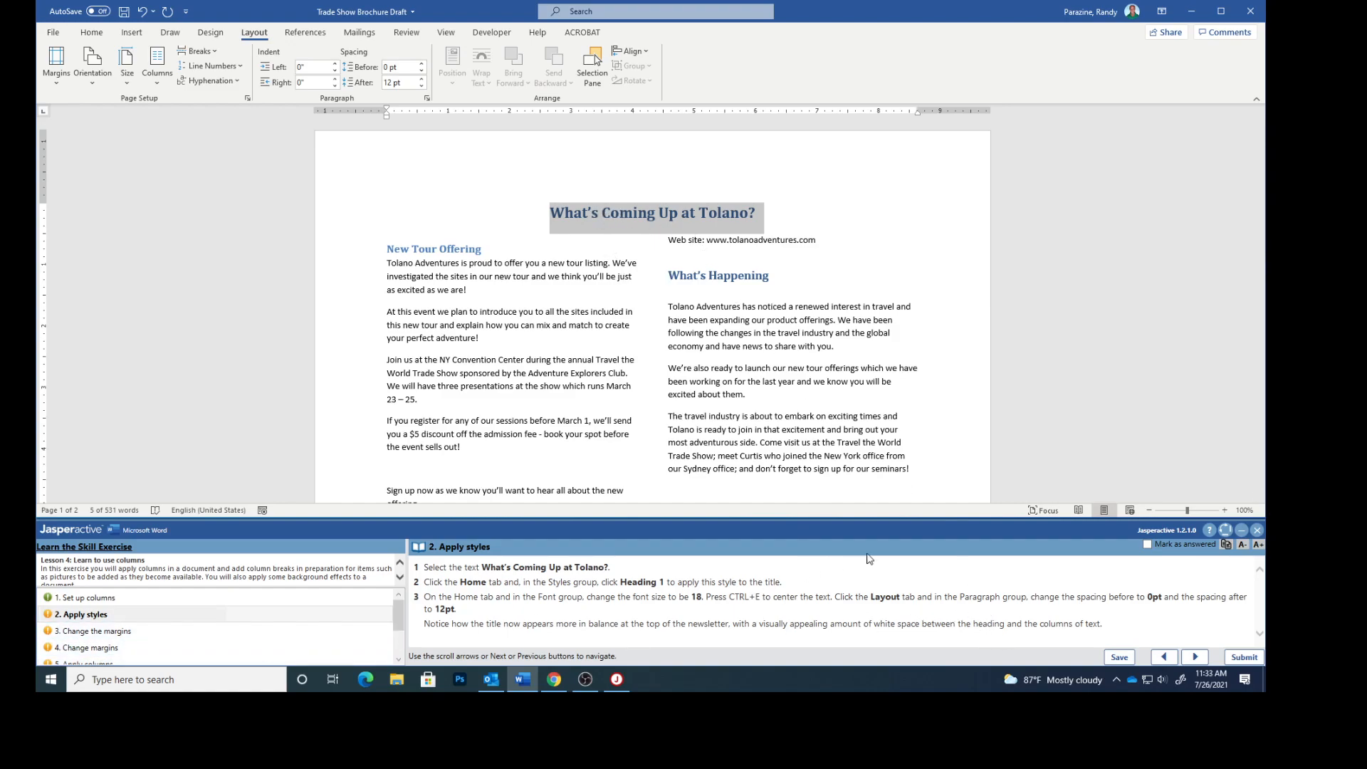
- Mark the Apply styles task as answered and advance to the next task
click(1151, 547)
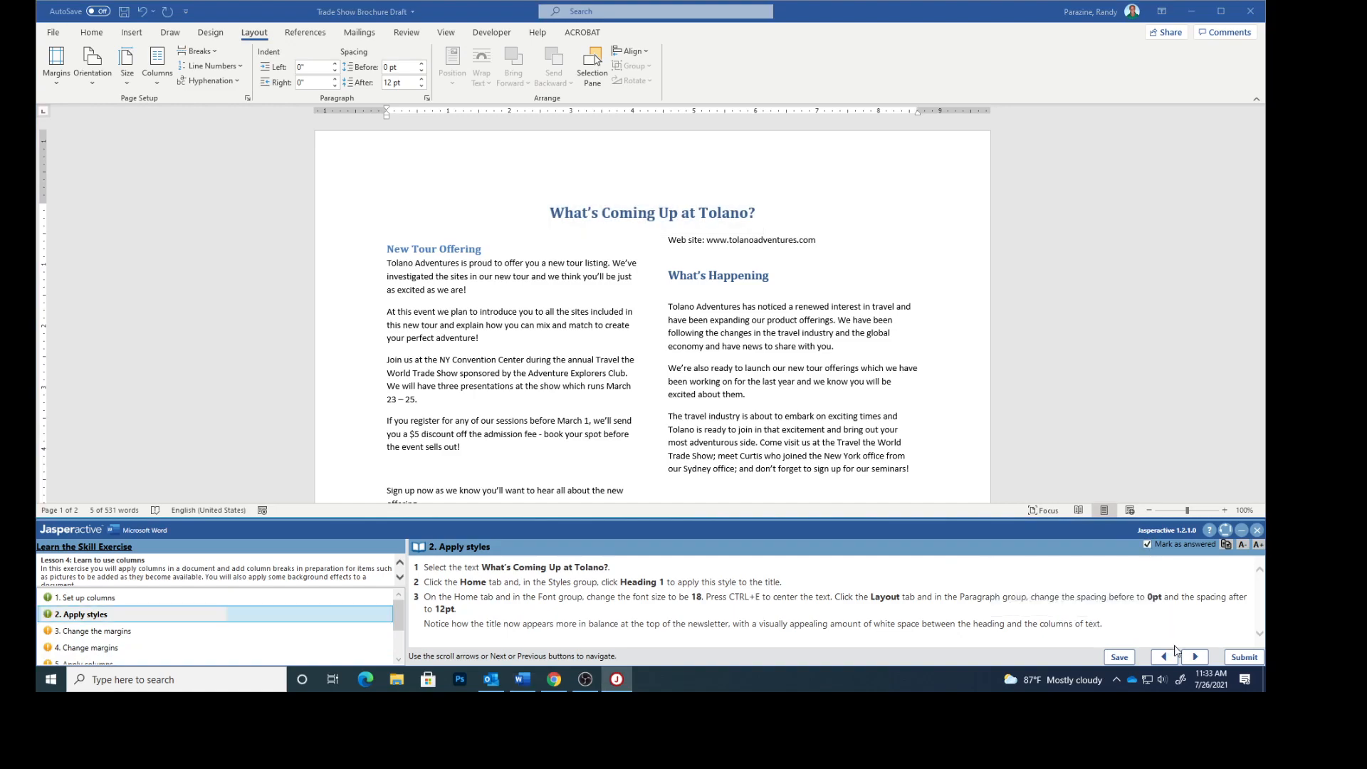
click(1196, 657)
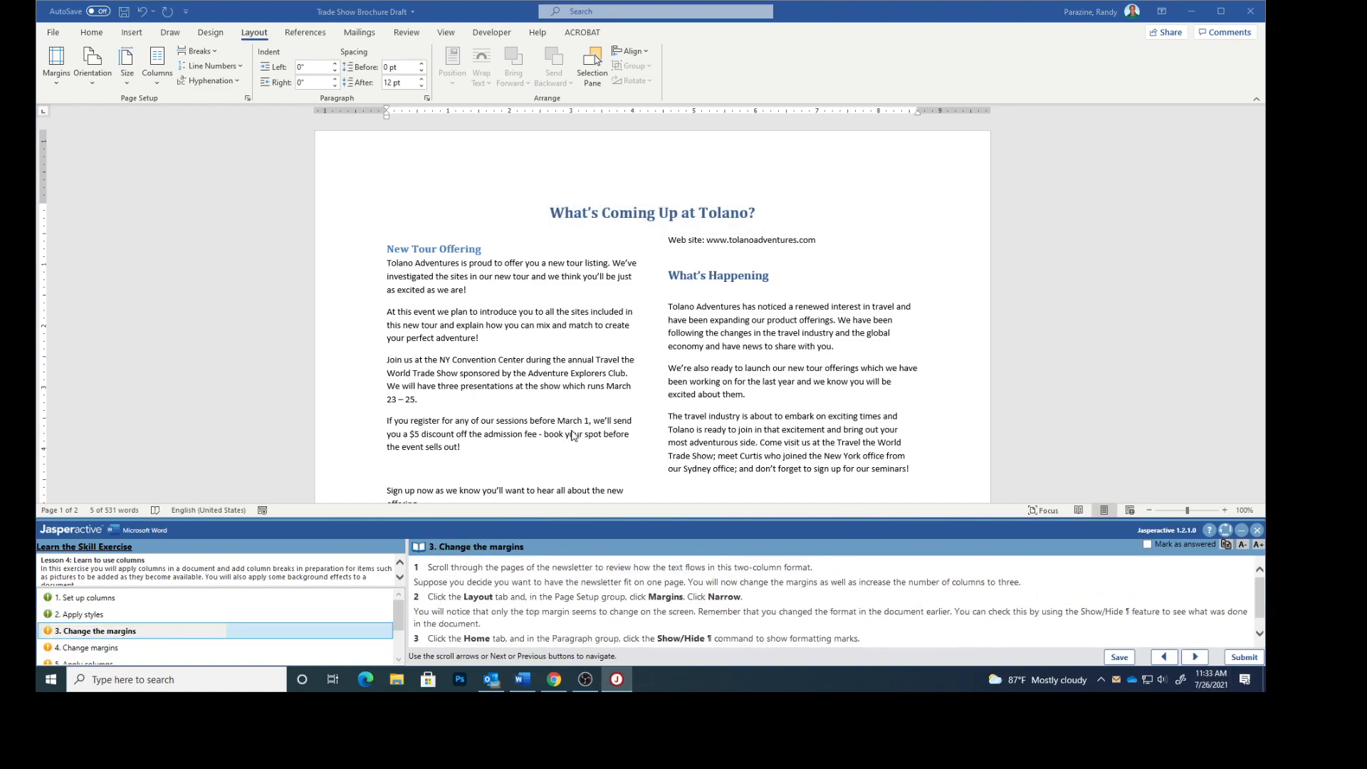
- Scroll through the newsletter pages to review how the text flows in two columns
scroll(683, 354, down, 6)
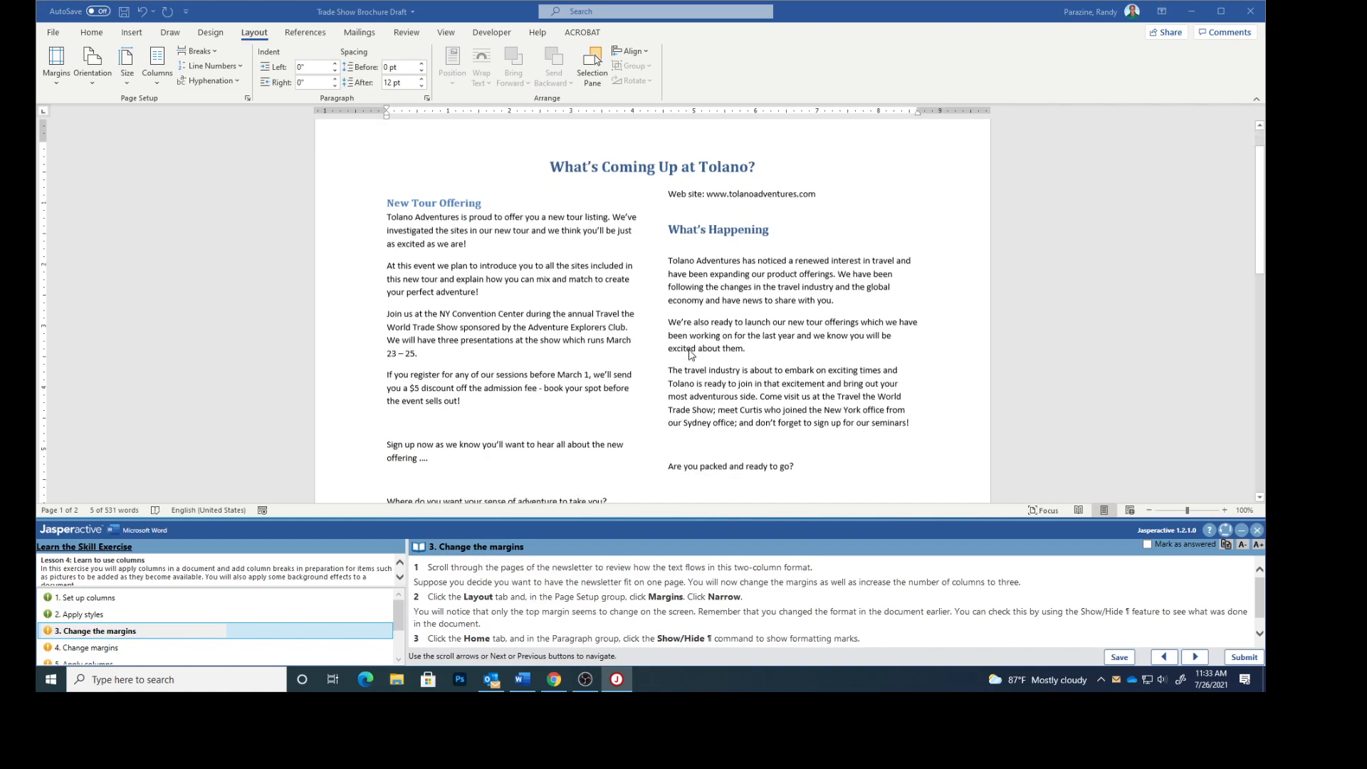
scroll(688, 355, down, 12)
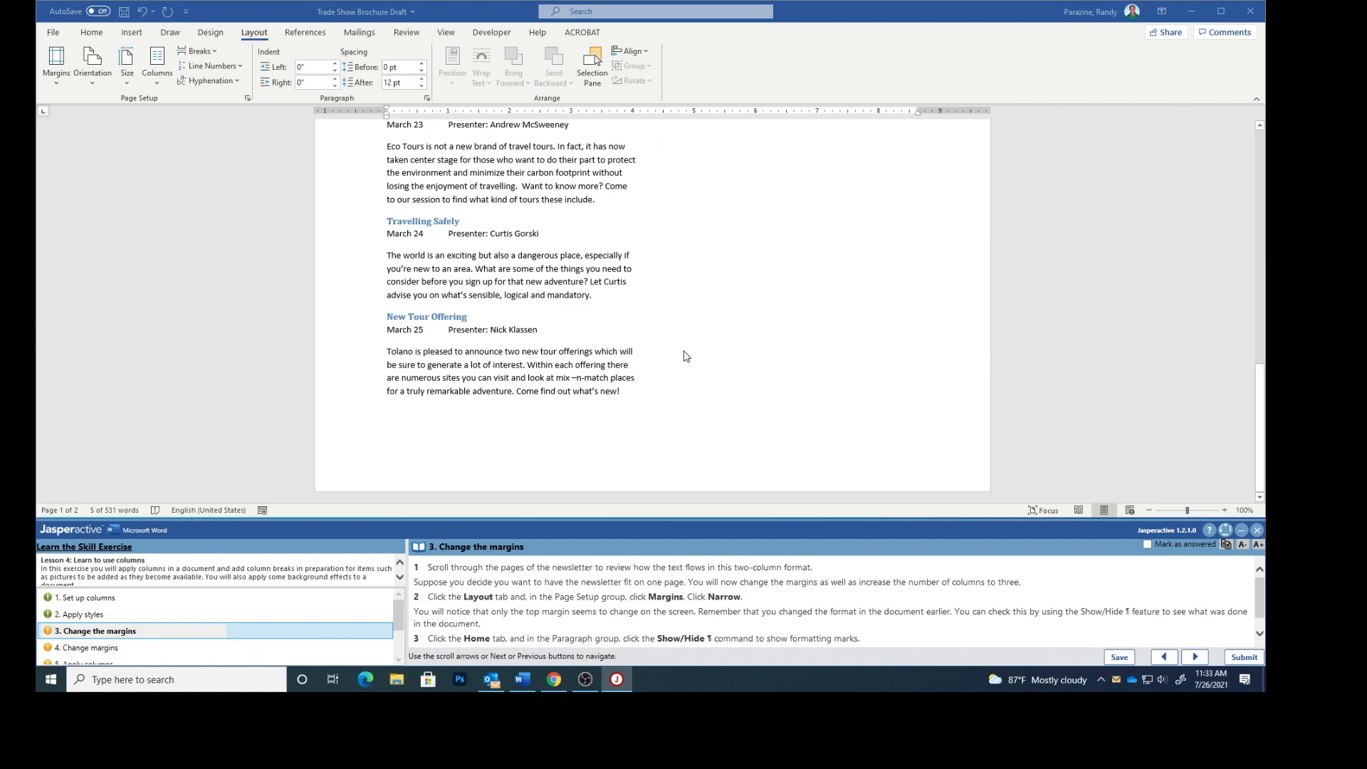
scroll(686, 356, up, 6)
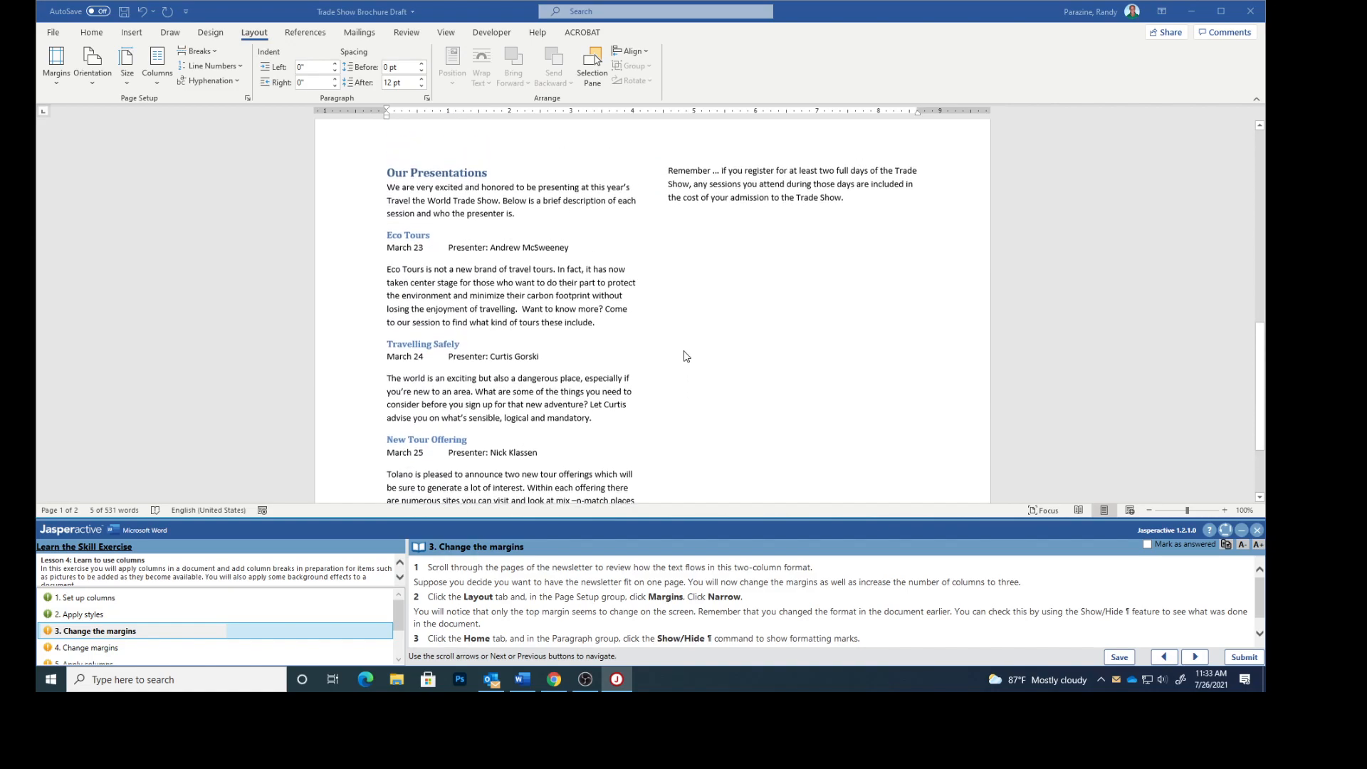
scroll(683, 352, up, 5)
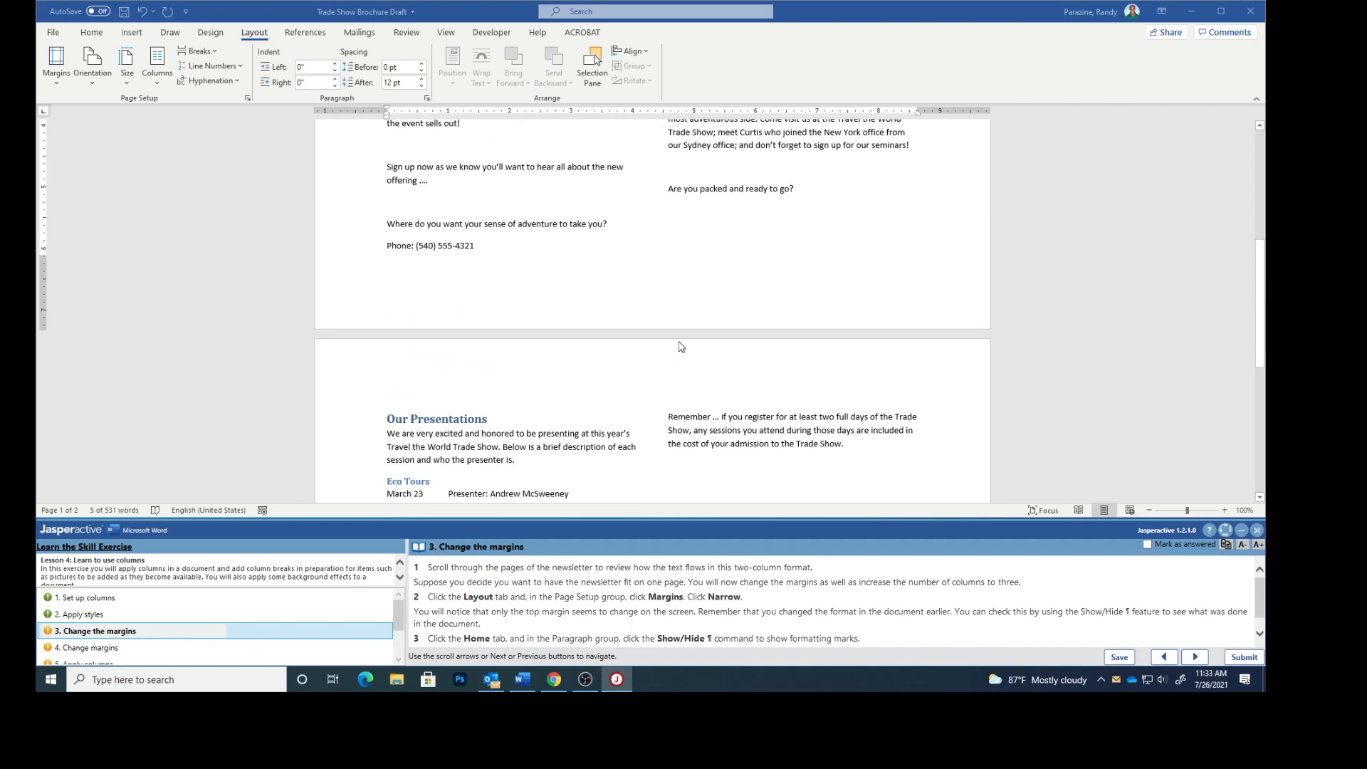
scroll(680, 346, up, 6)
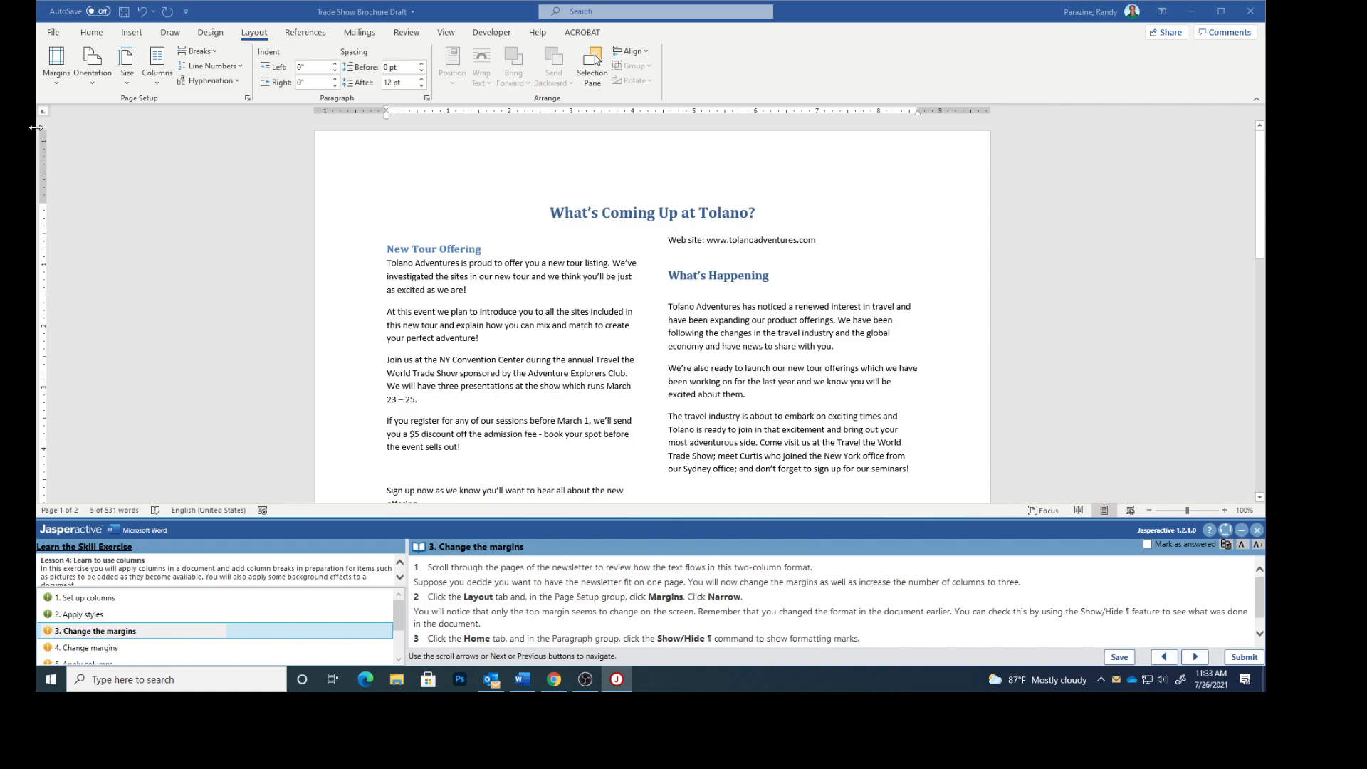
- Set the document margins to Narrow
click(54, 80)
click(84, 206)
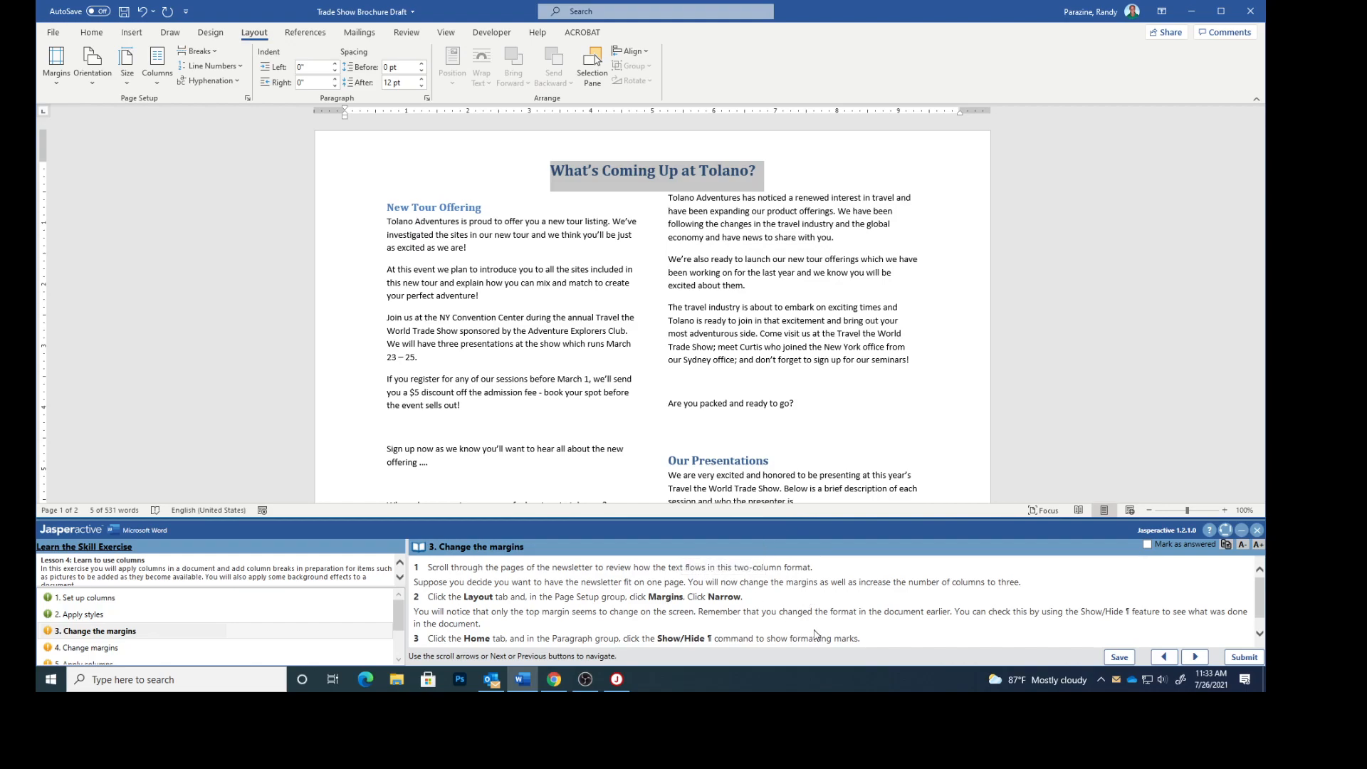
scroll(799, 628, down, 1)
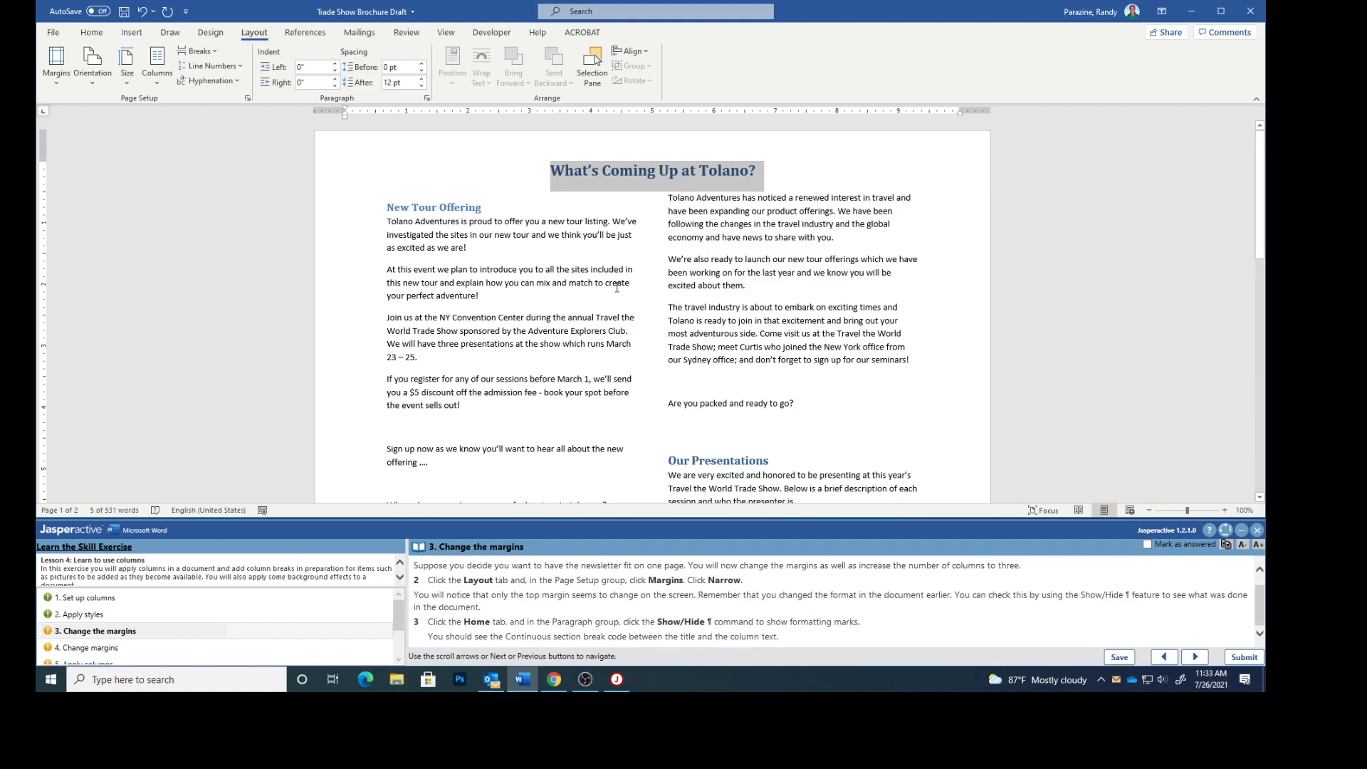
- Turn on the display of formatting marks
click(91, 32)
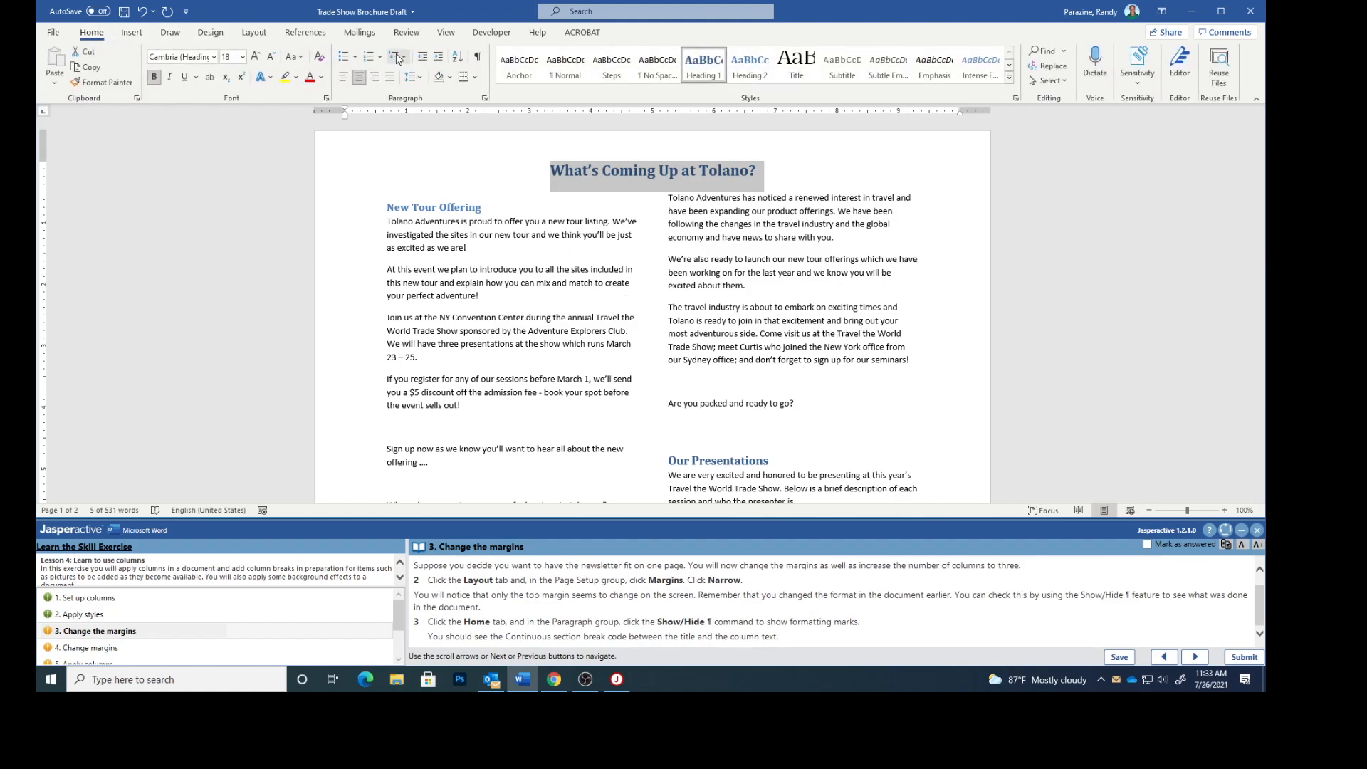
click(478, 59)
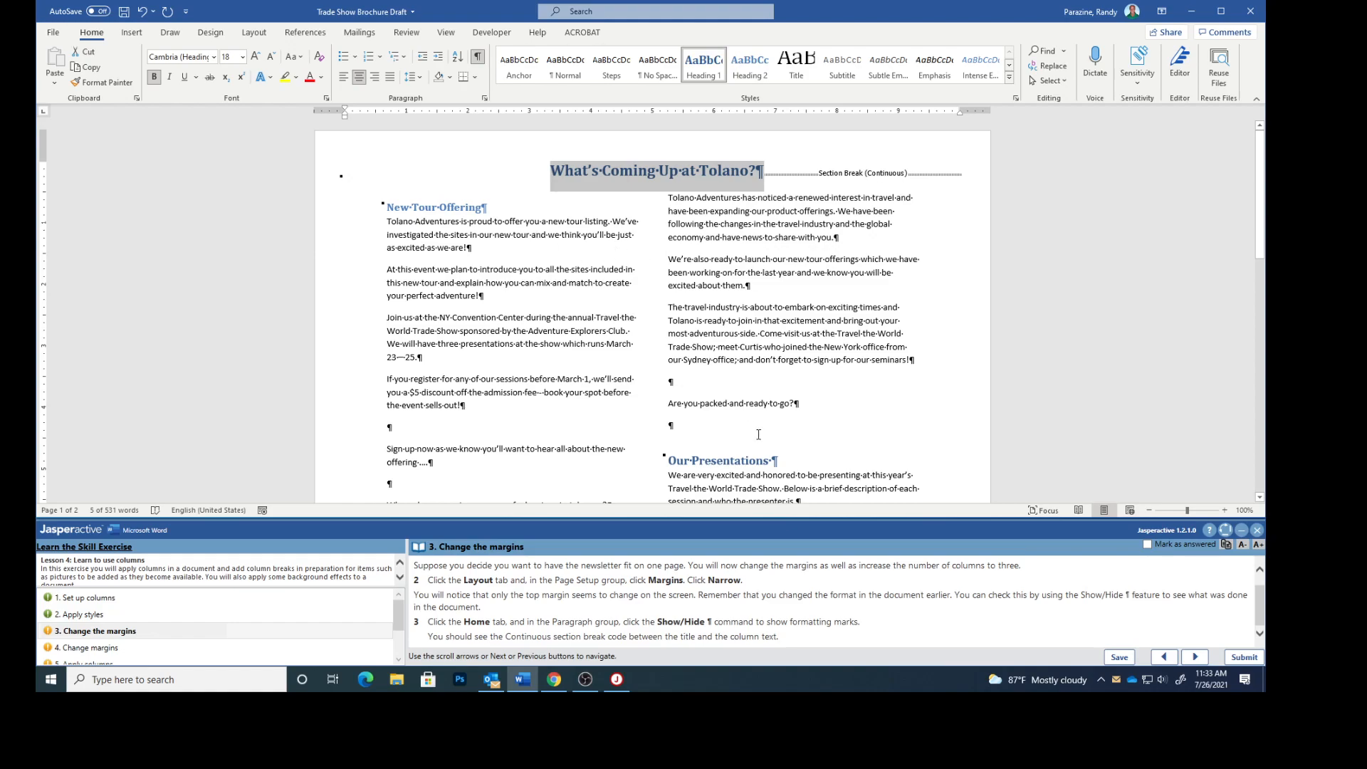
scroll(758, 435, down, 15)
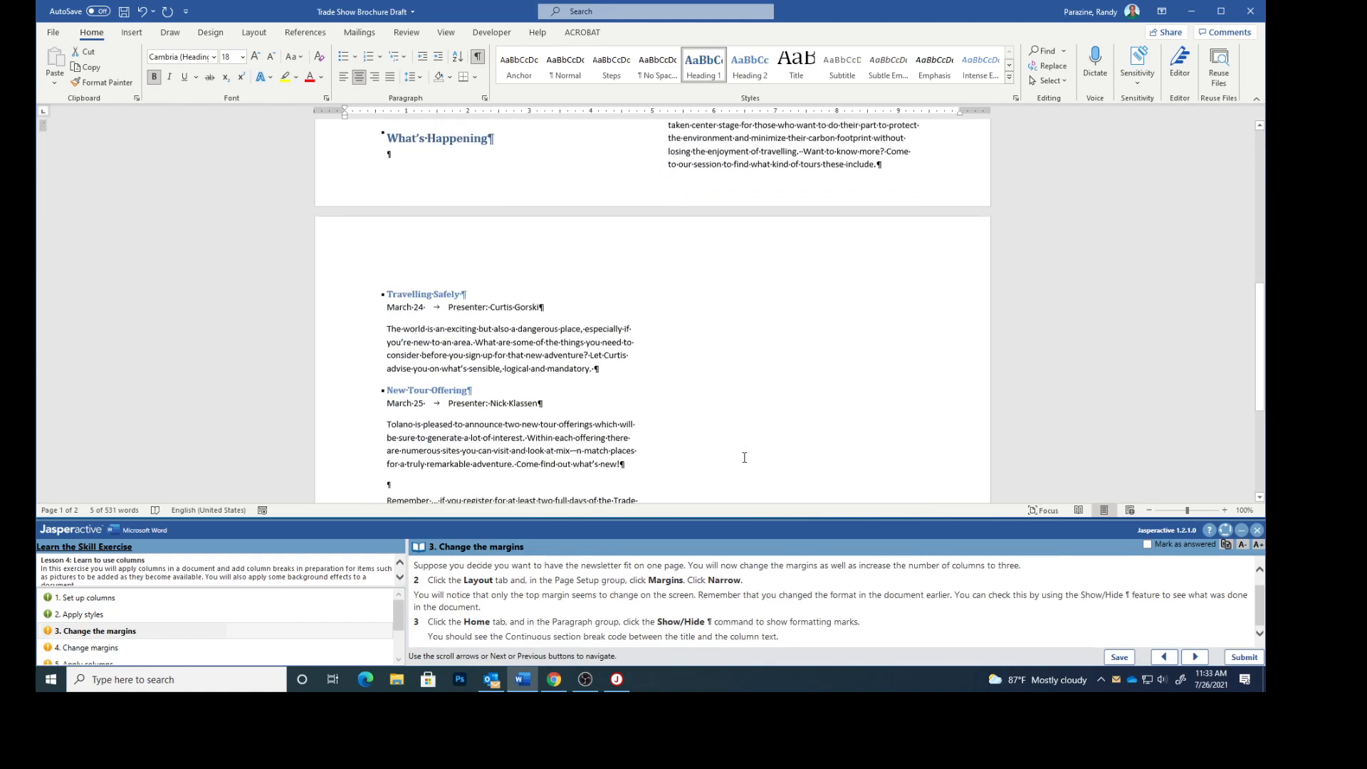
- Mark the Change the margins task as answered and advance to the next task
scroll(743, 452, down, 3)
scroll(744, 449, up, 5)
scroll(745, 445, up, 8)
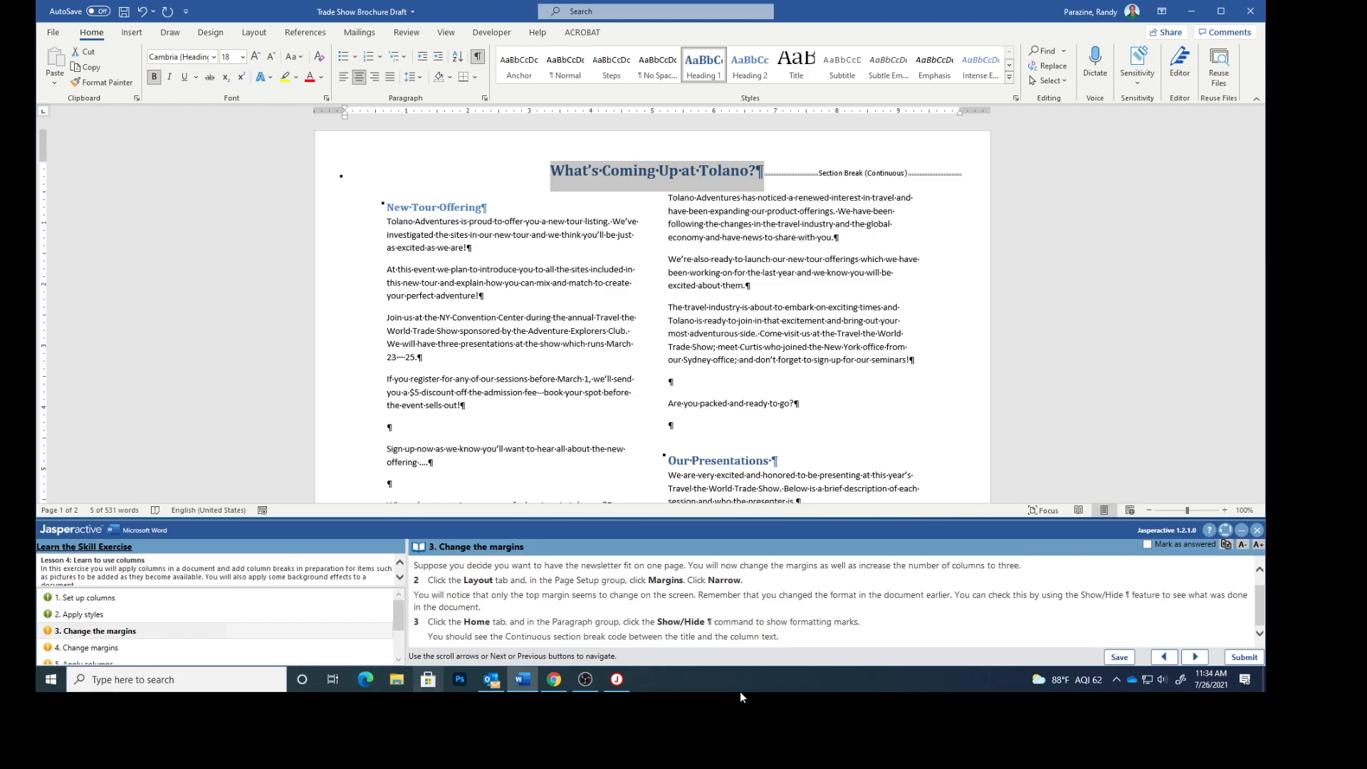
click(1147, 544)
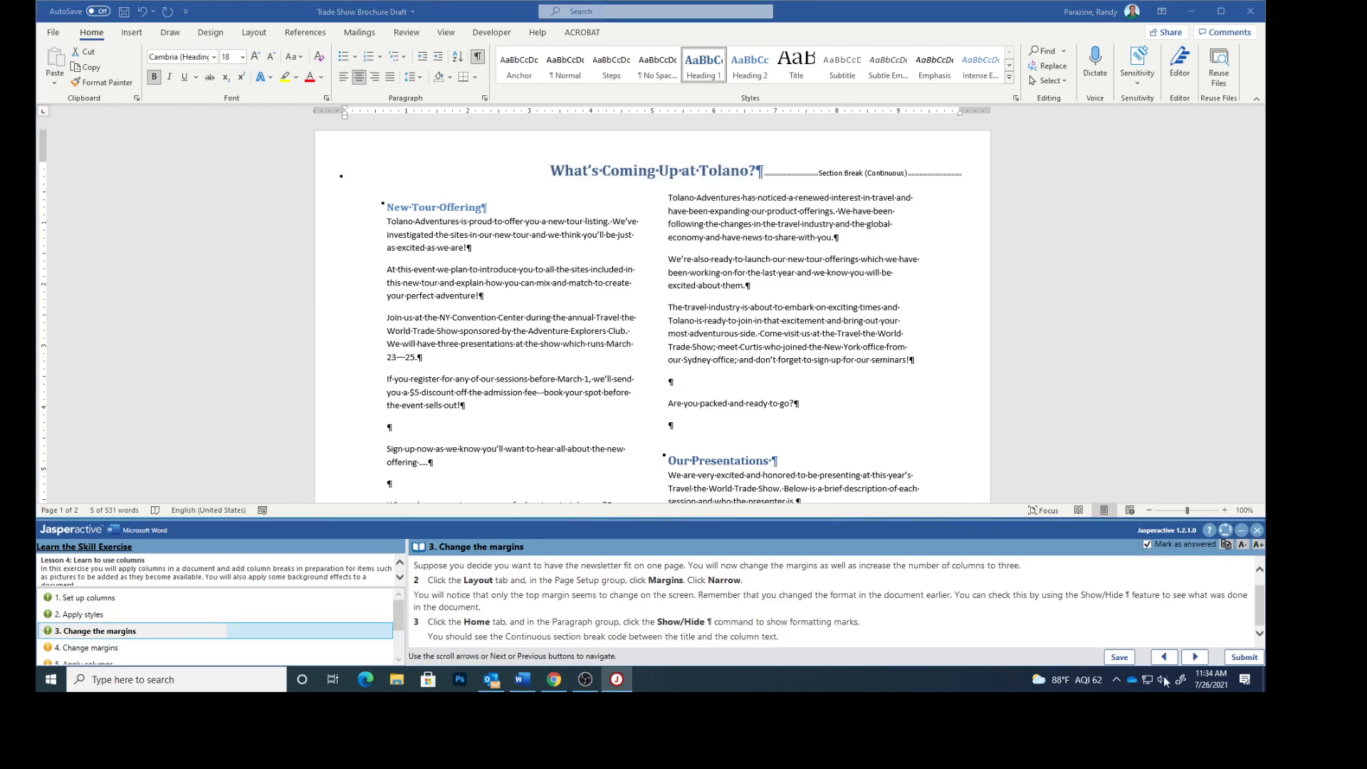
click(1196, 657)
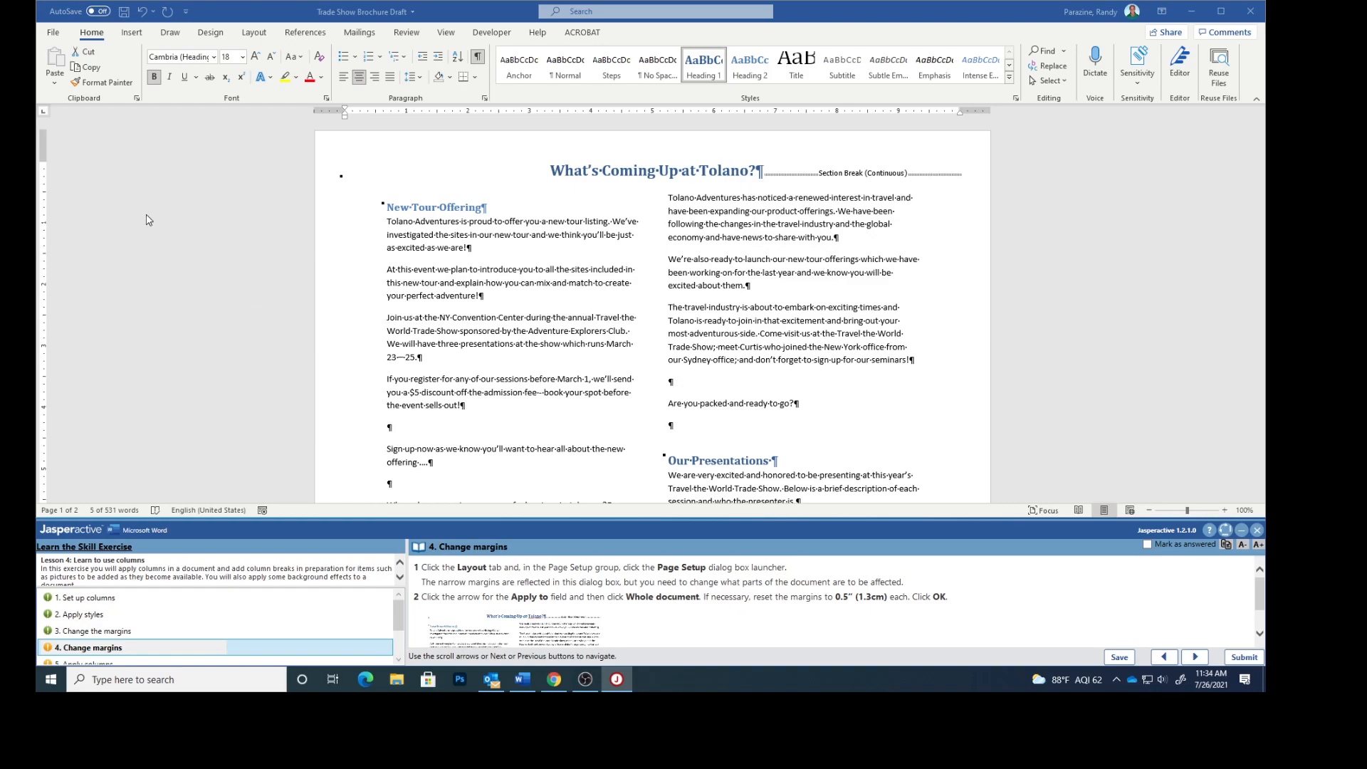
- Apply 0.5" top, bottom, left and right margins to the whole document through Page Setup
click(249, 33)
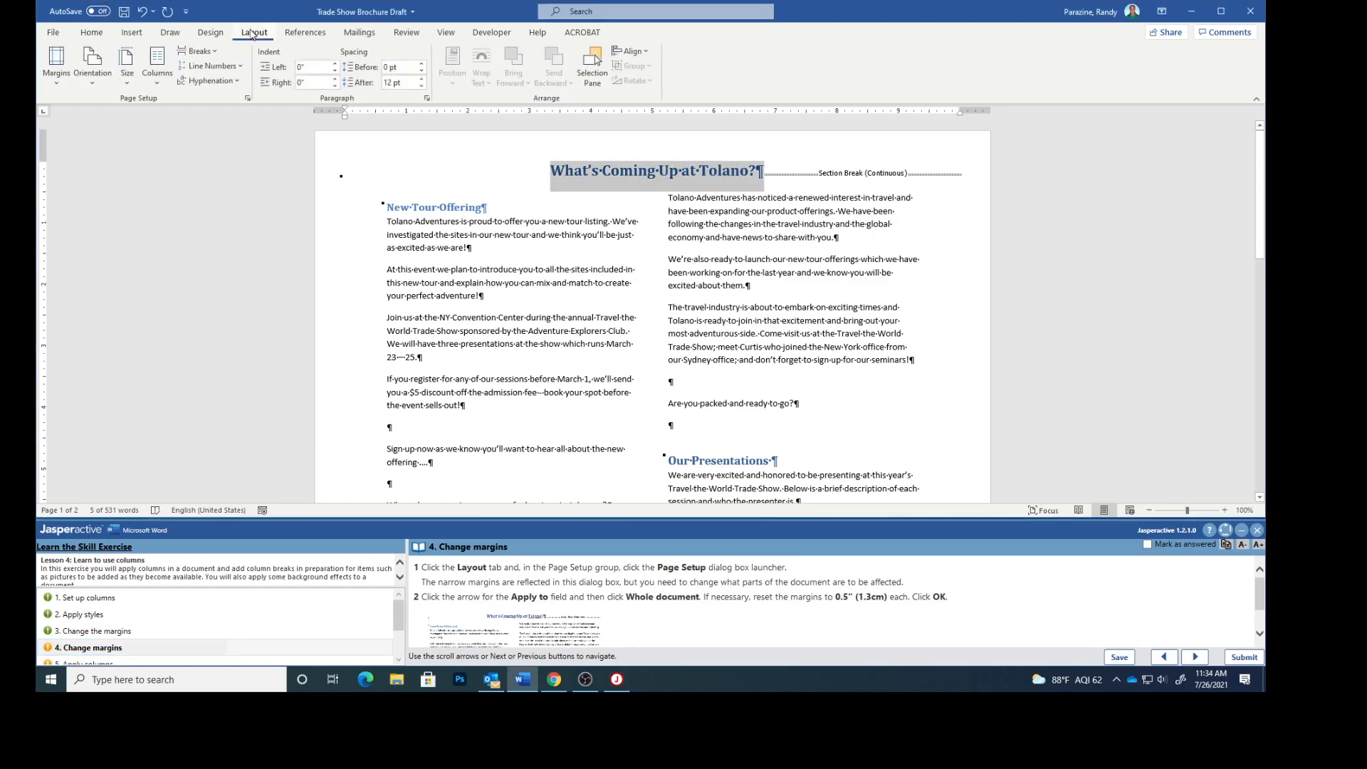
click(248, 99)
drag(634, 88, 1049, 140)
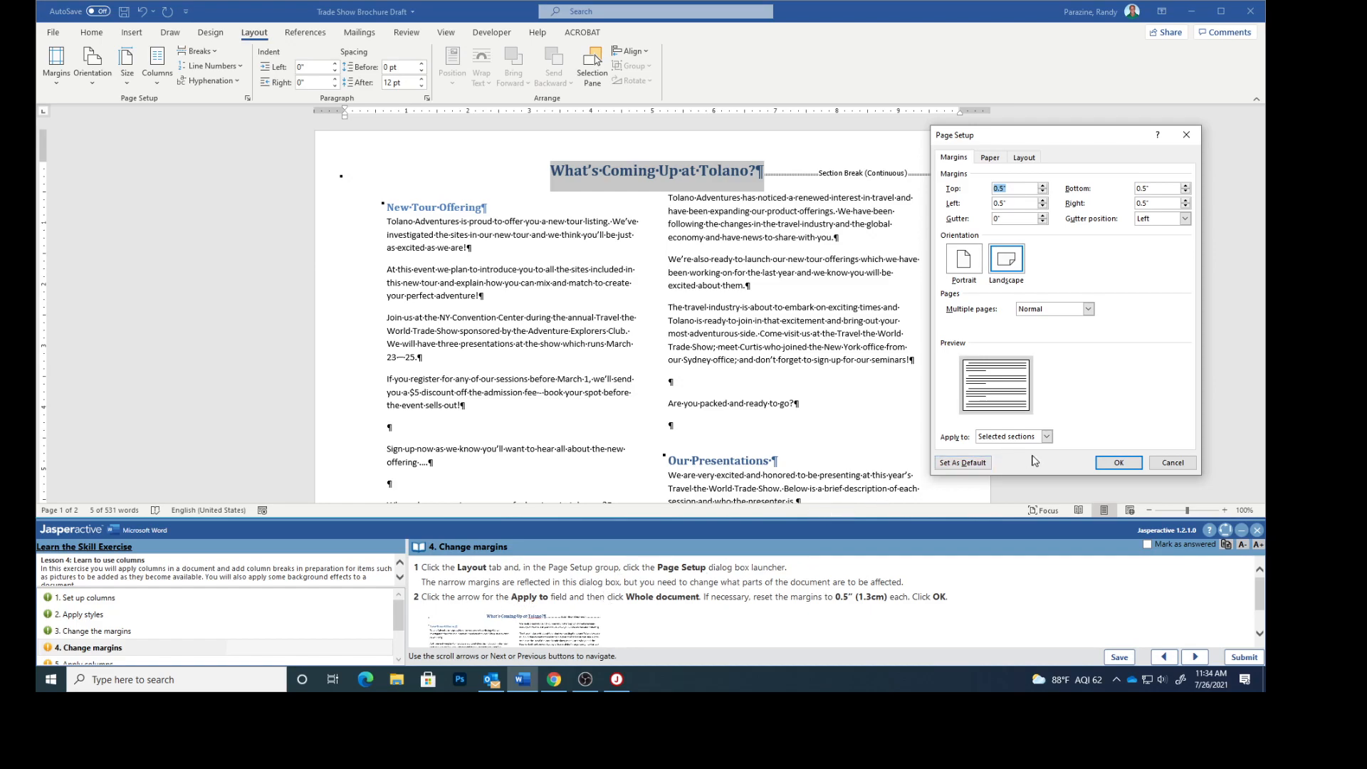
click(1047, 438)
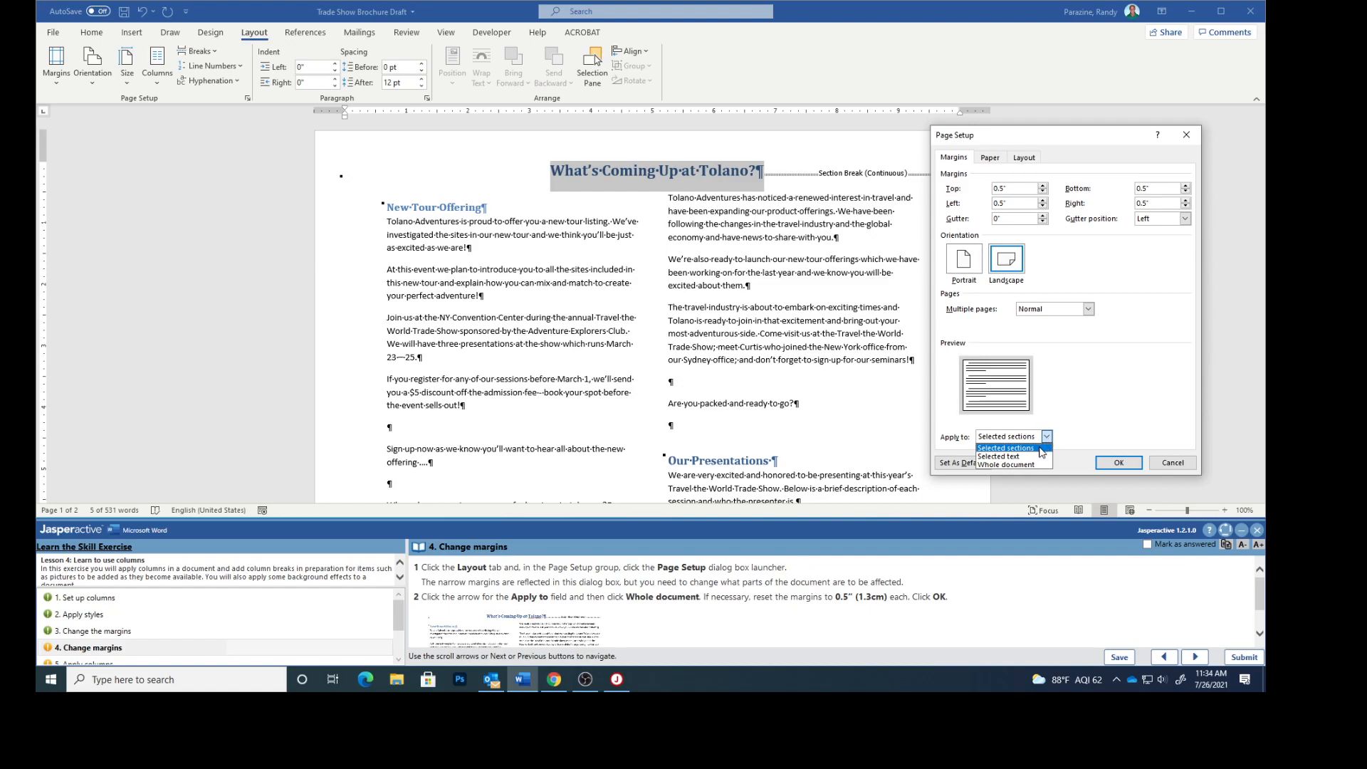
click(1029, 465)
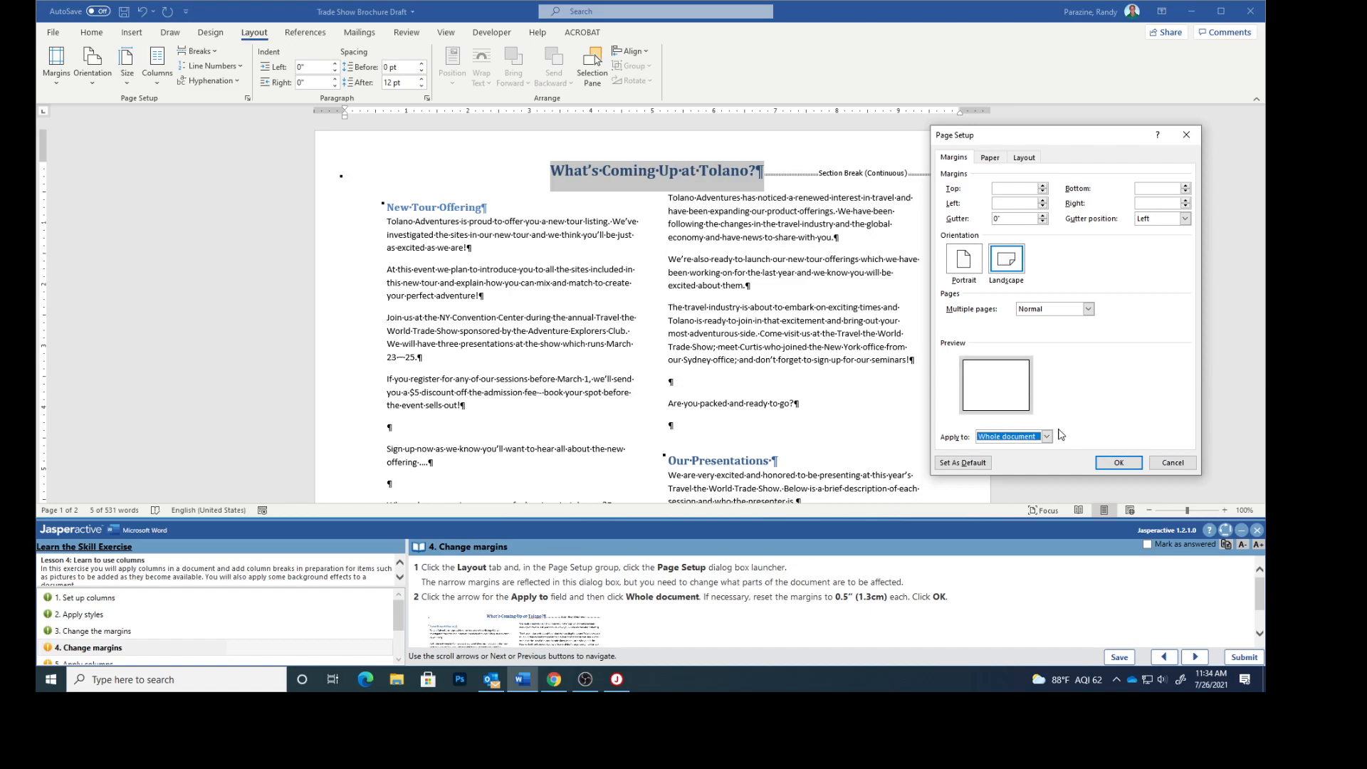
click(1044, 186)
click(1043, 186)
click(1043, 186)
click(1043, 200)
click(1043, 200)
click(1186, 186)
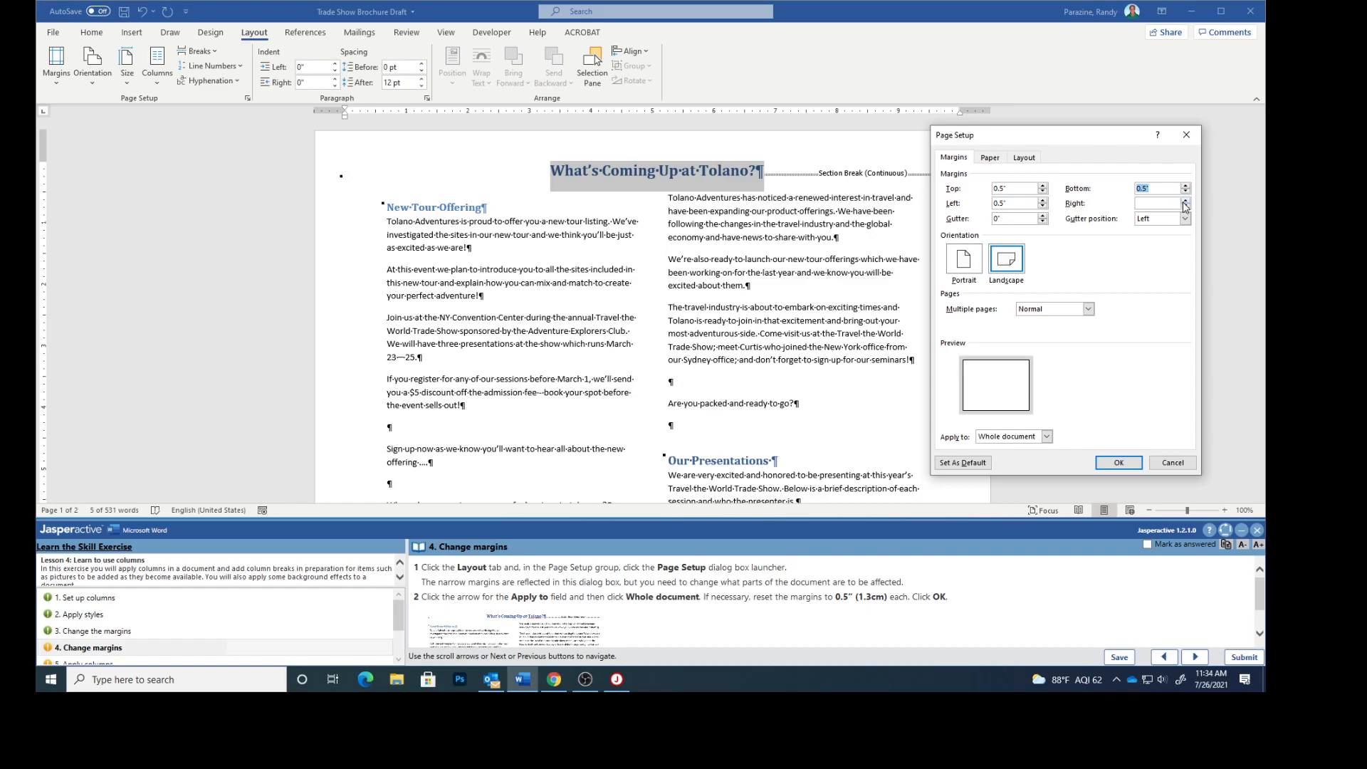
click(1186, 201)
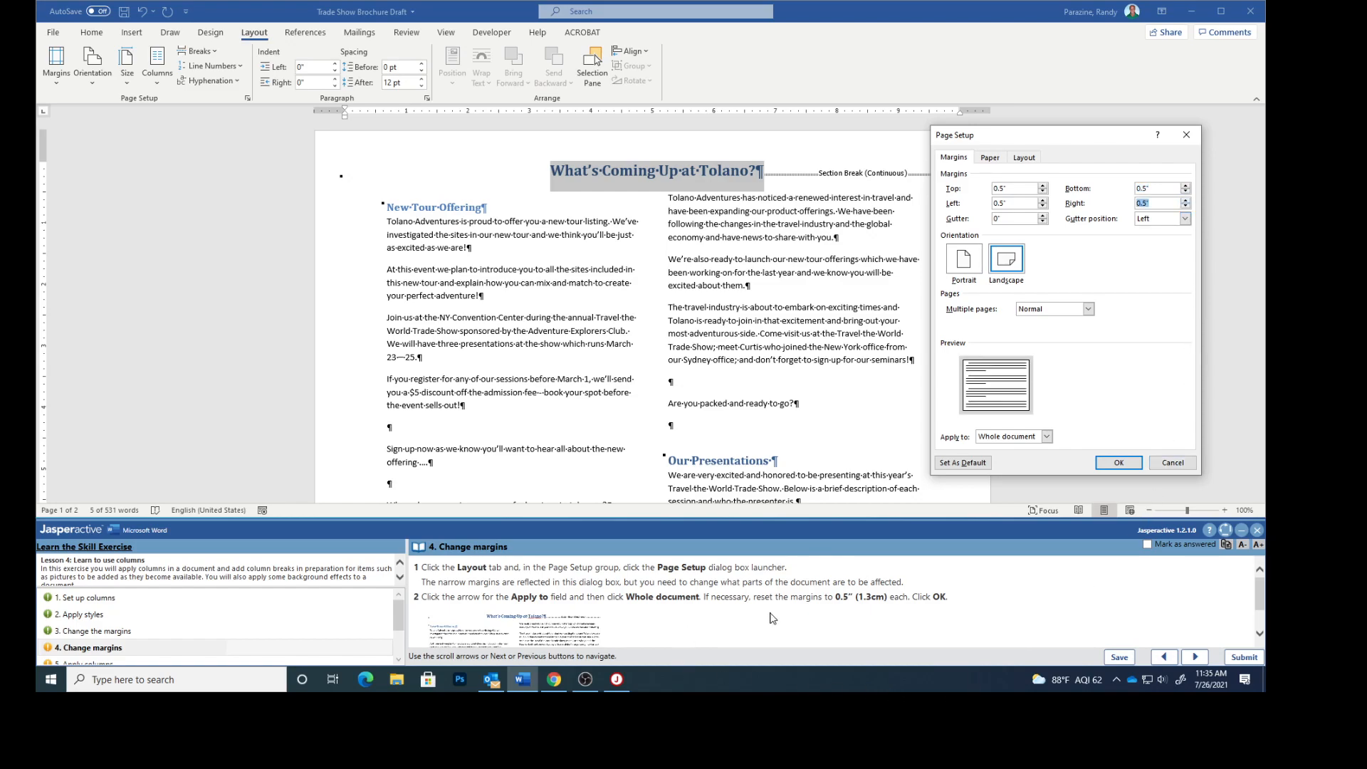
scroll(685, 643, down, 1)
click(1119, 463)
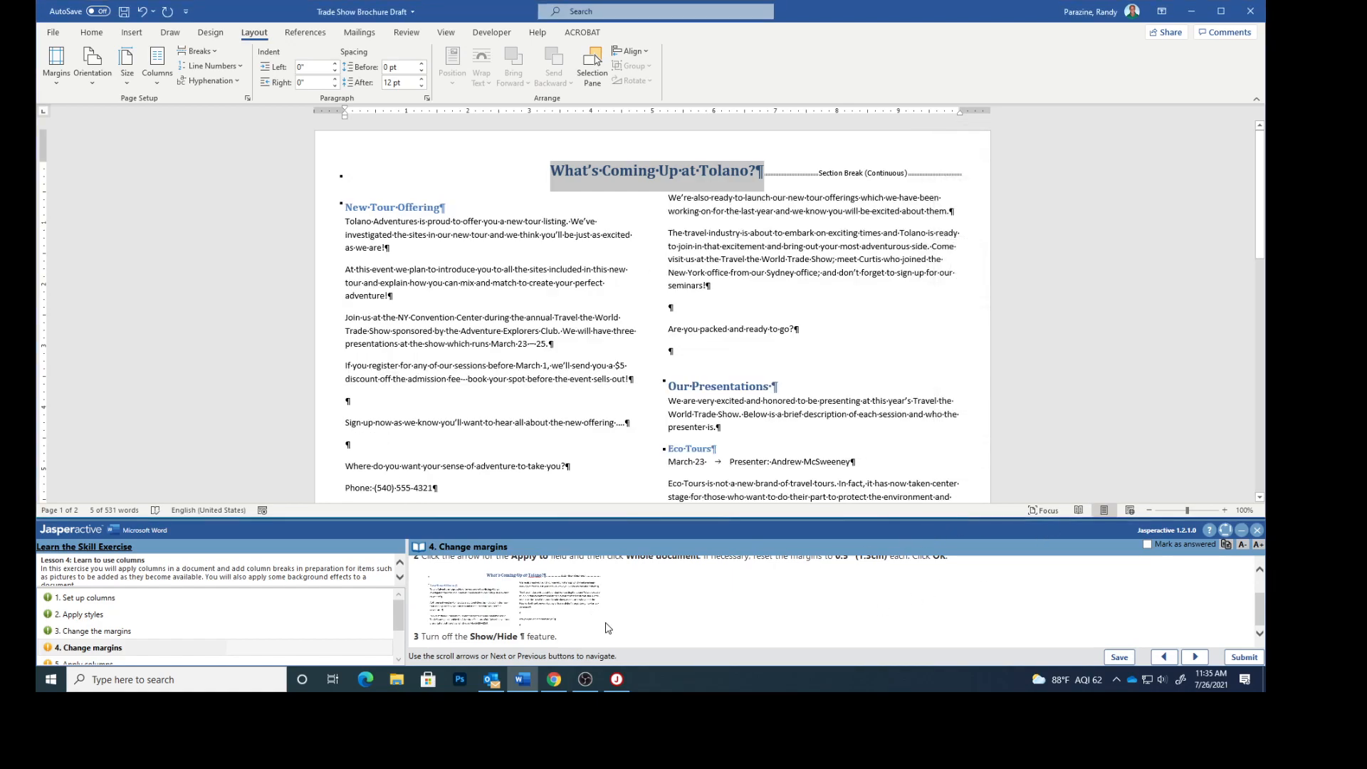
- Open and examine the enlarged example image from the task instructions, then close it
click(520, 599)
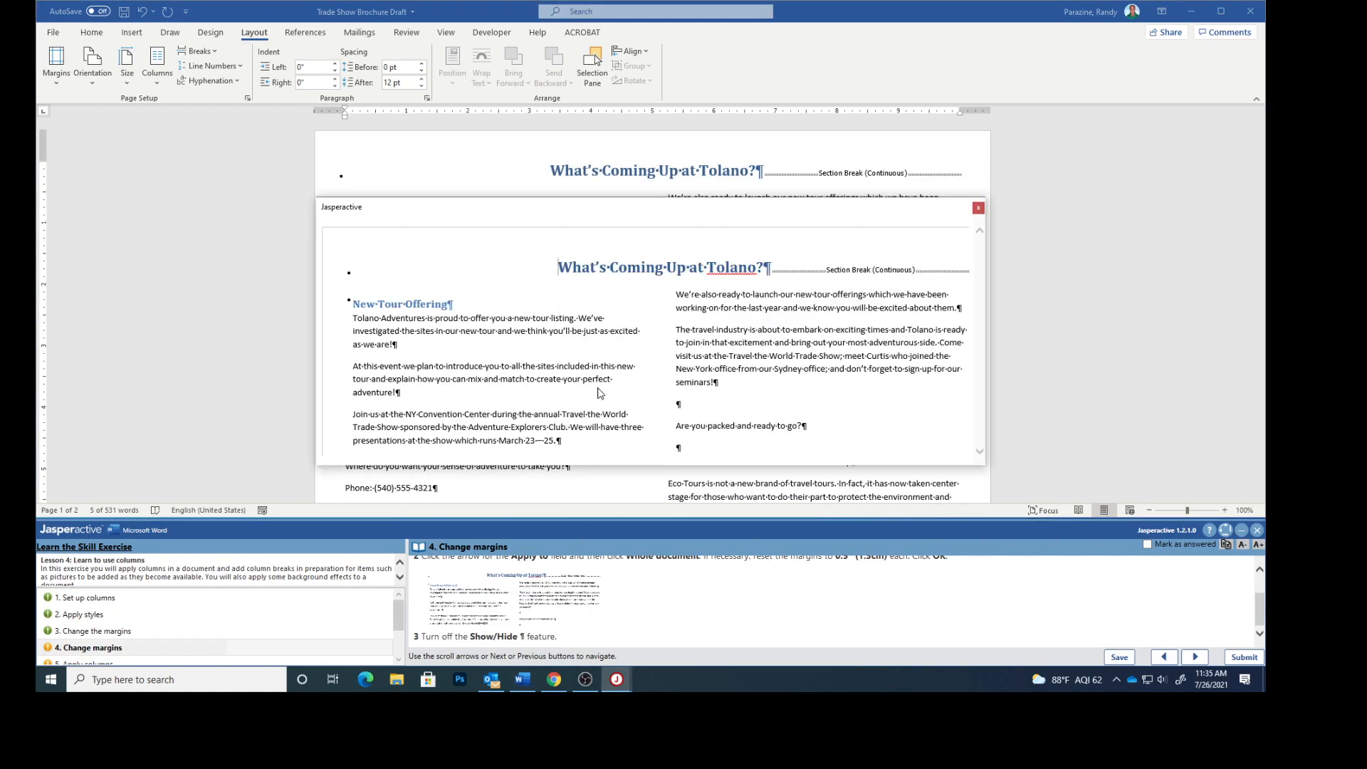
drag(597, 217, 781, 268)
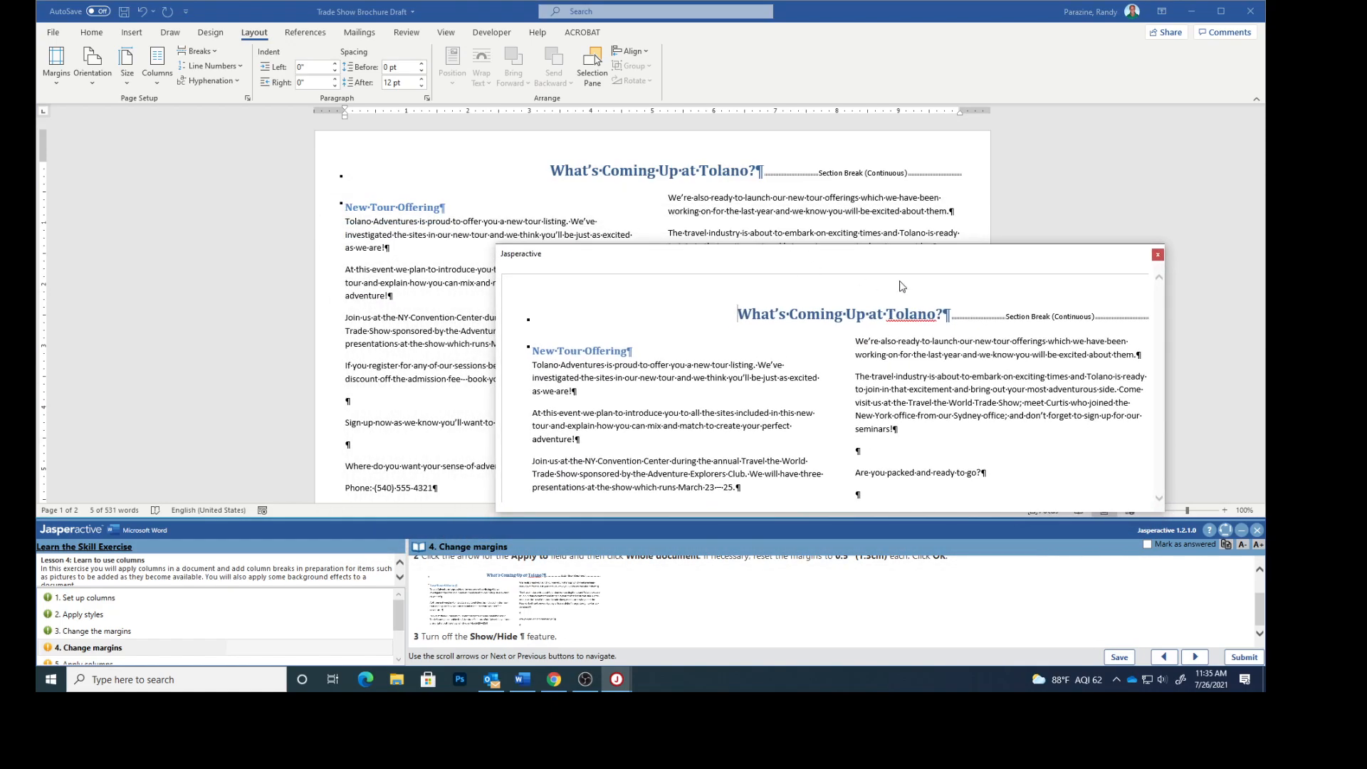
click(1157, 255)
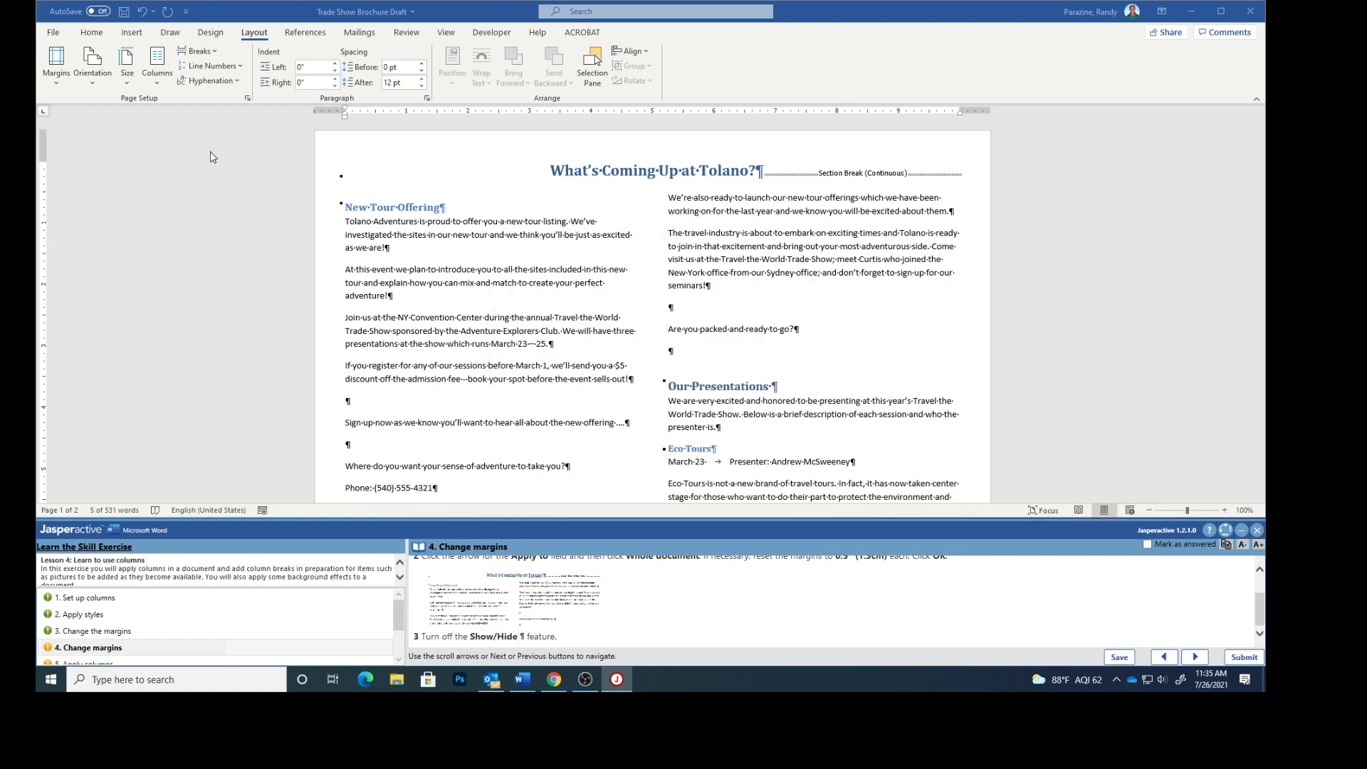
- Turn off the display of formatting marks, then mark the Change margins task answered and advance
click(95, 32)
click(93, 32)
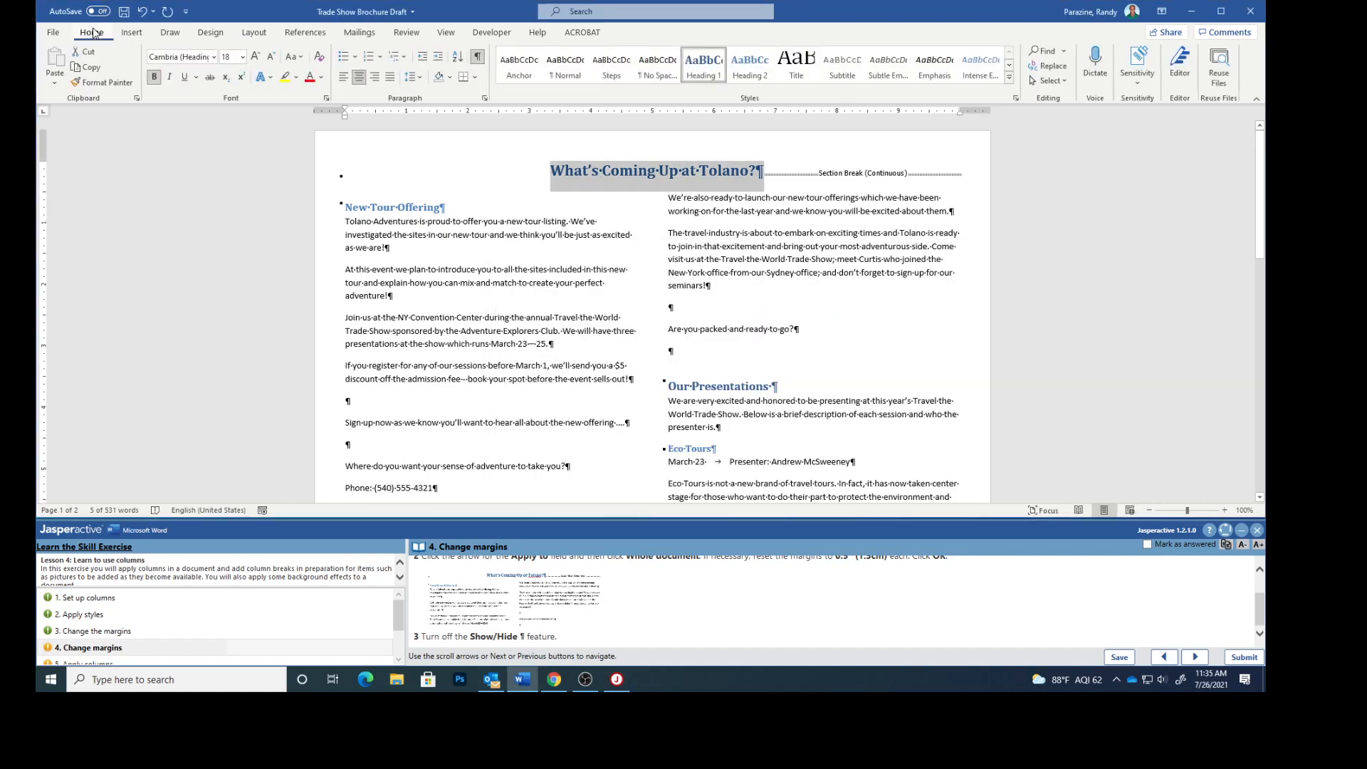
click(478, 57)
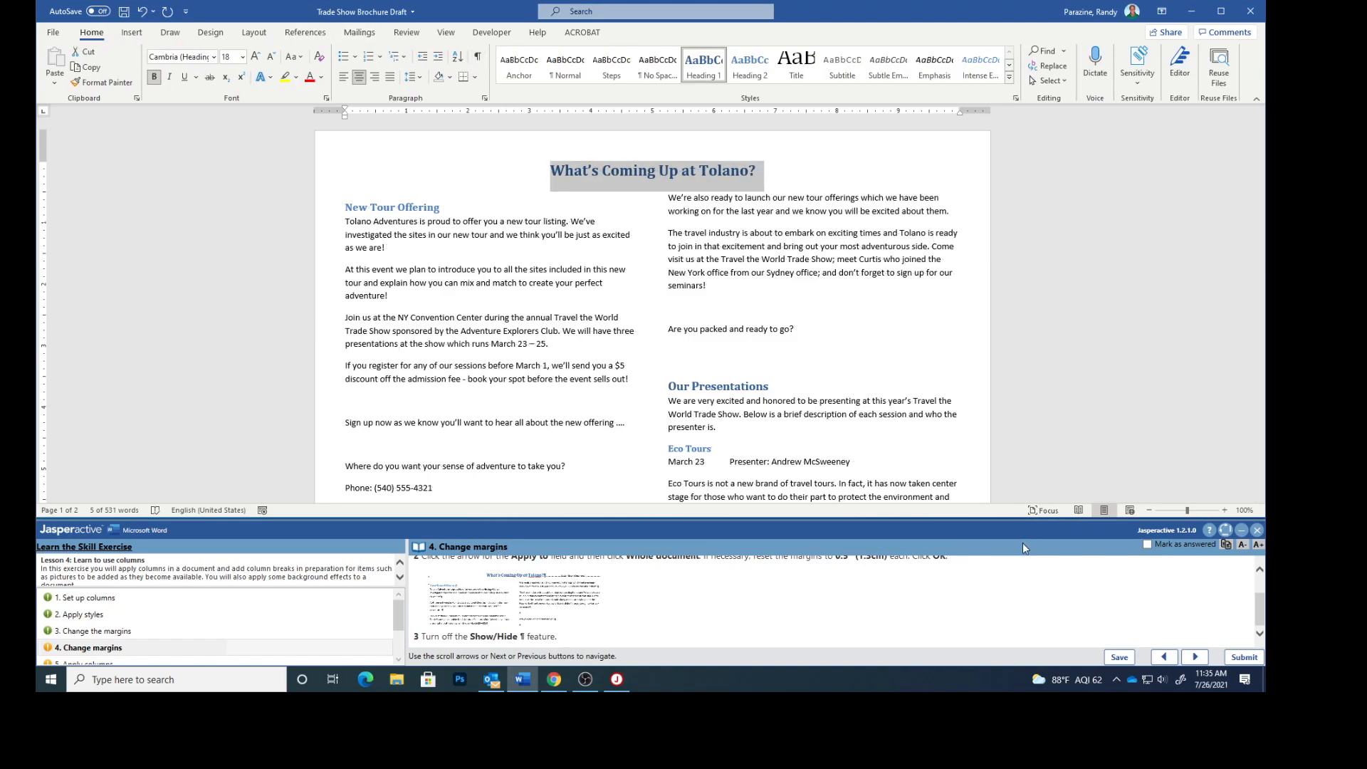
click(1147, 544)
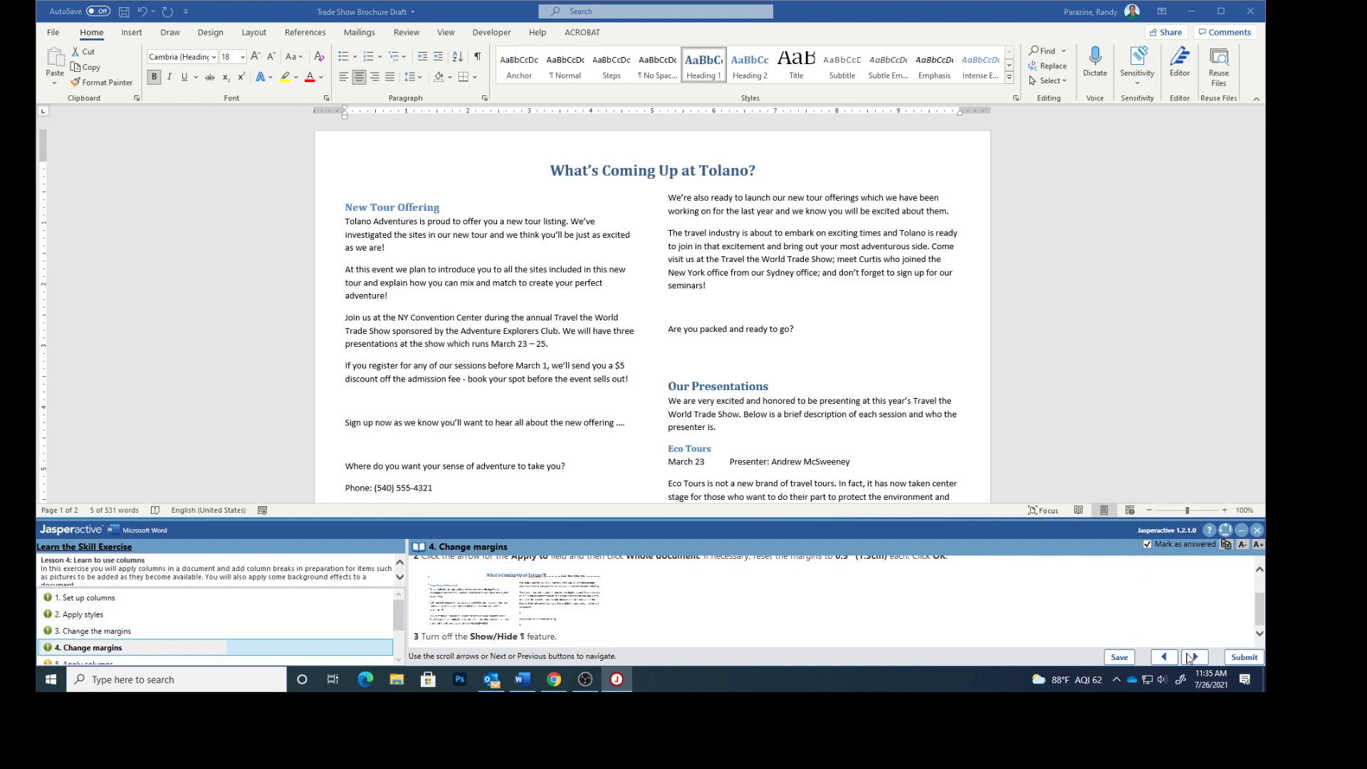
click(1195, 656)
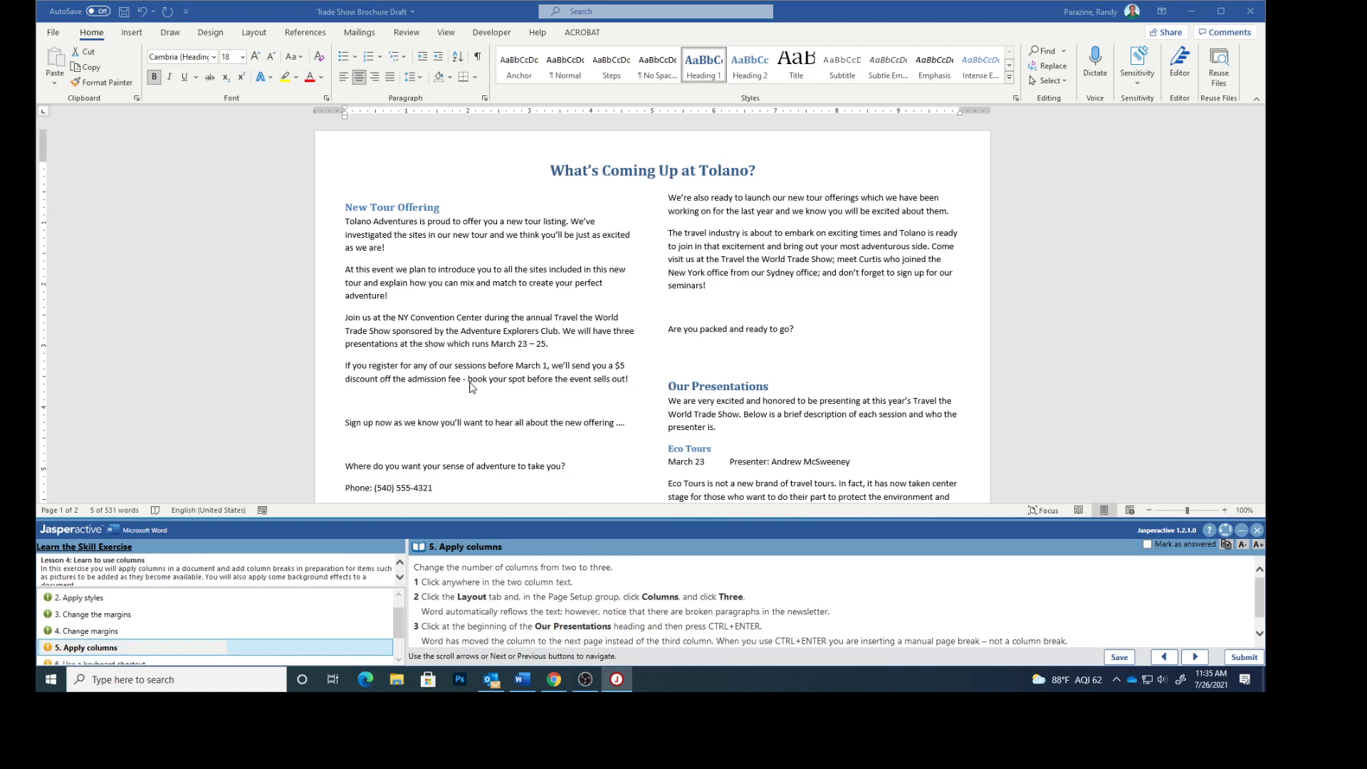
- Change the newsletter body text from two to three columns
click(441, 341)
click(442, 341)
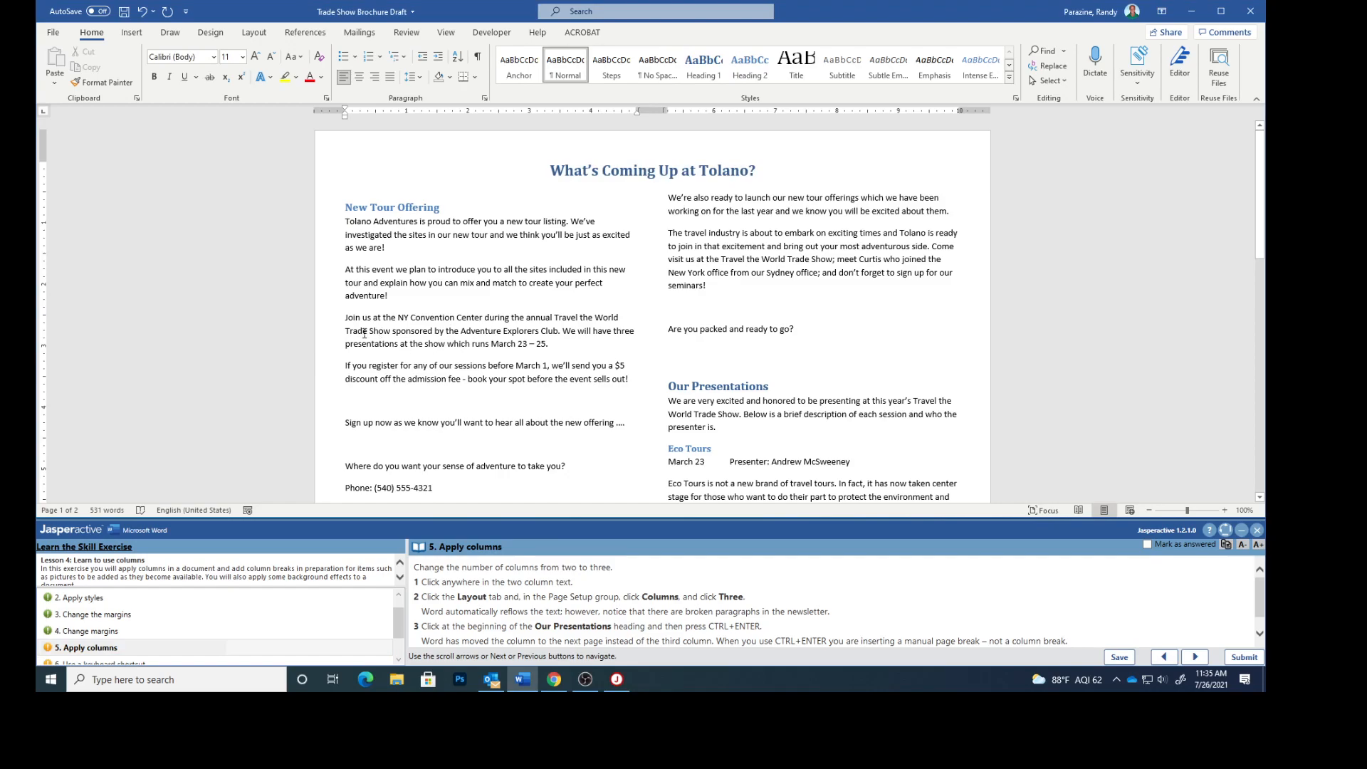
click(245, 32)
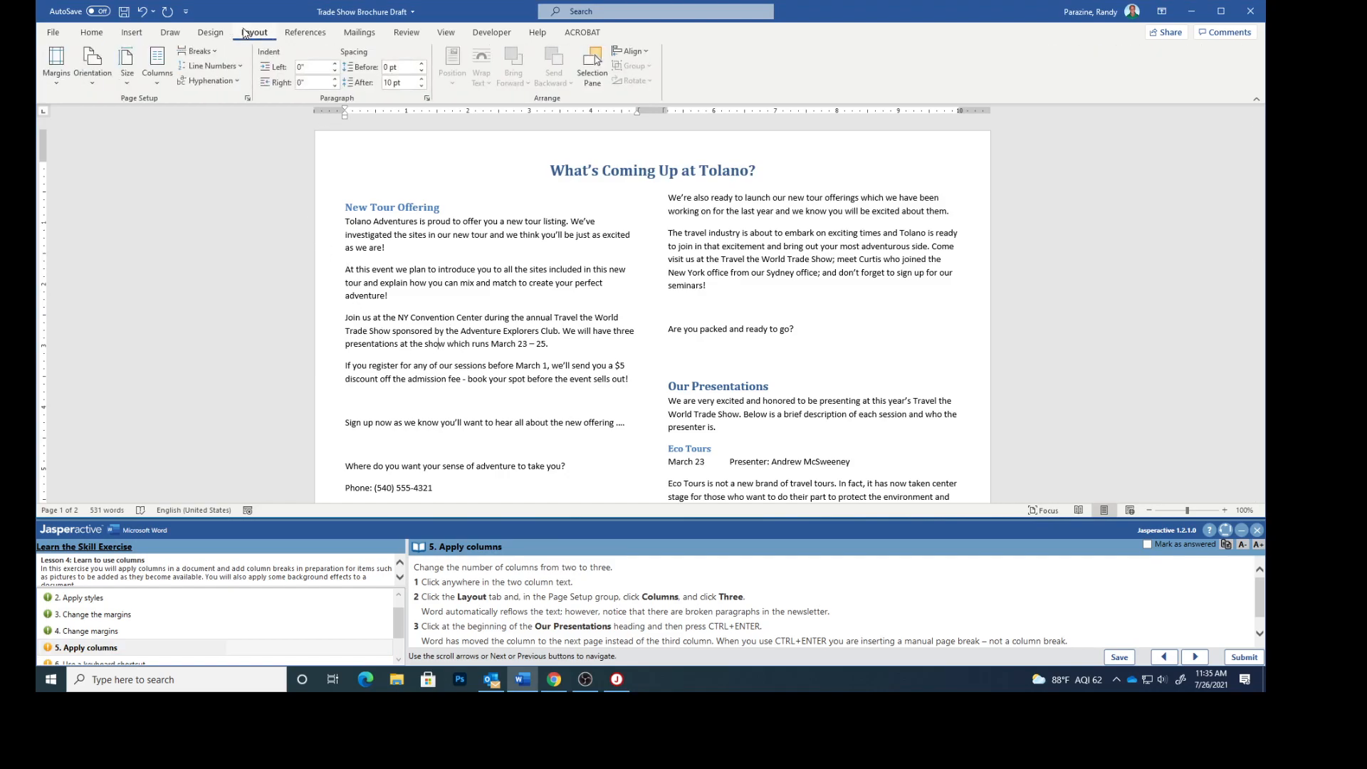
click(157, 67)
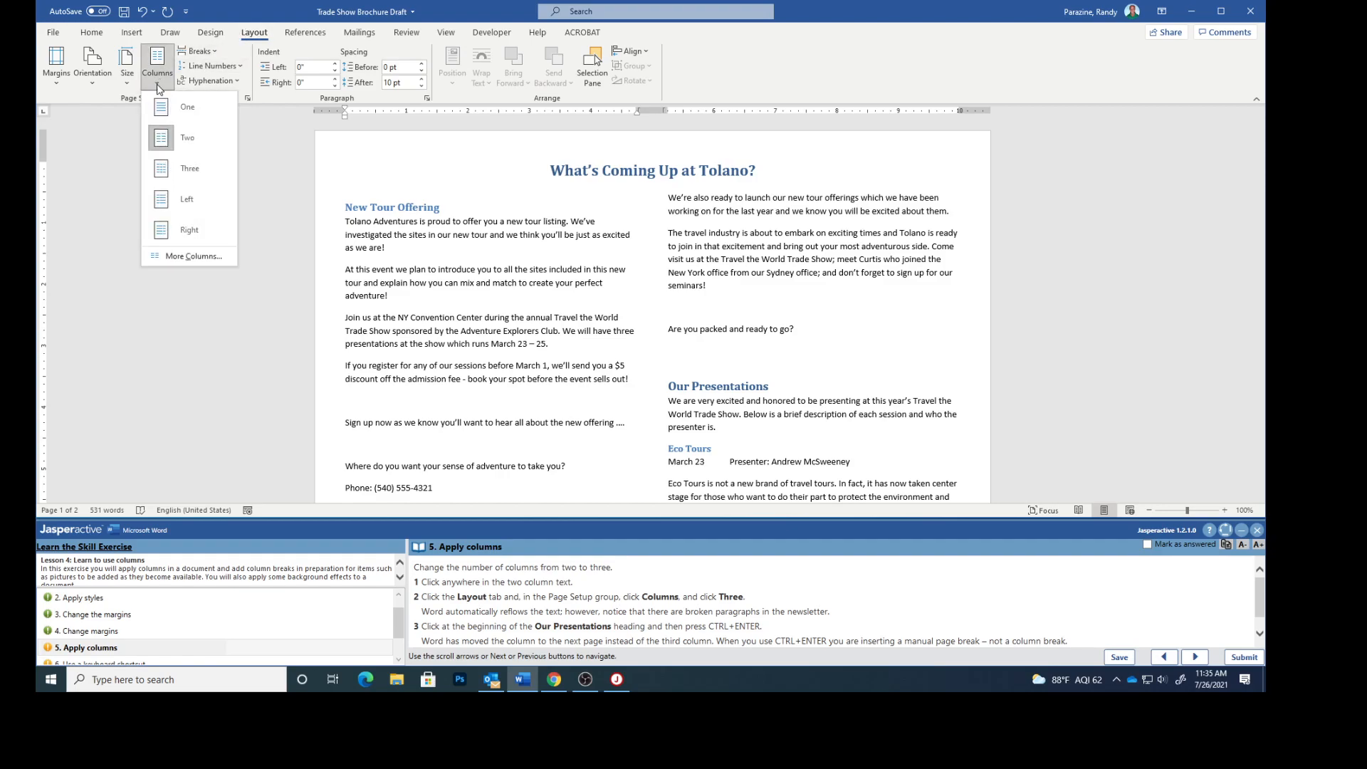
click(185, 169)
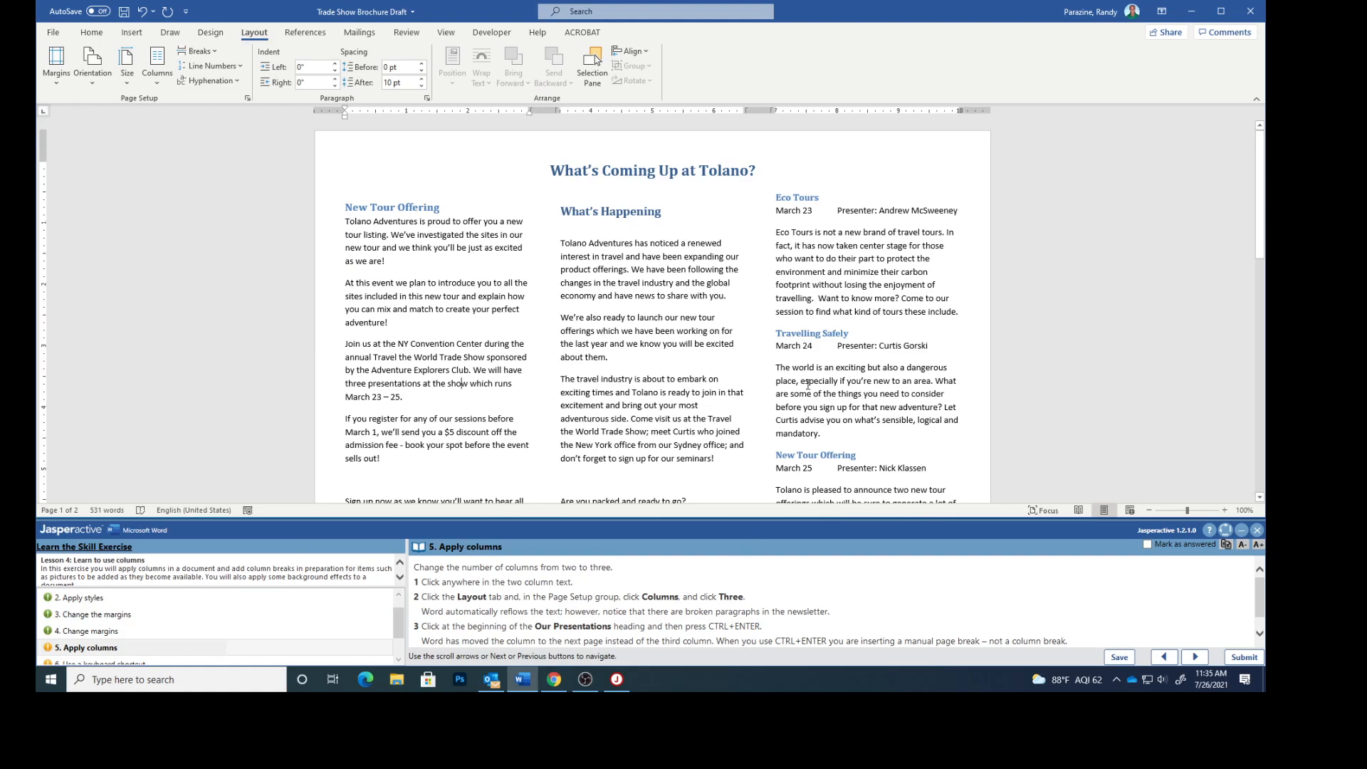
scroll(805, 358, down, 3)
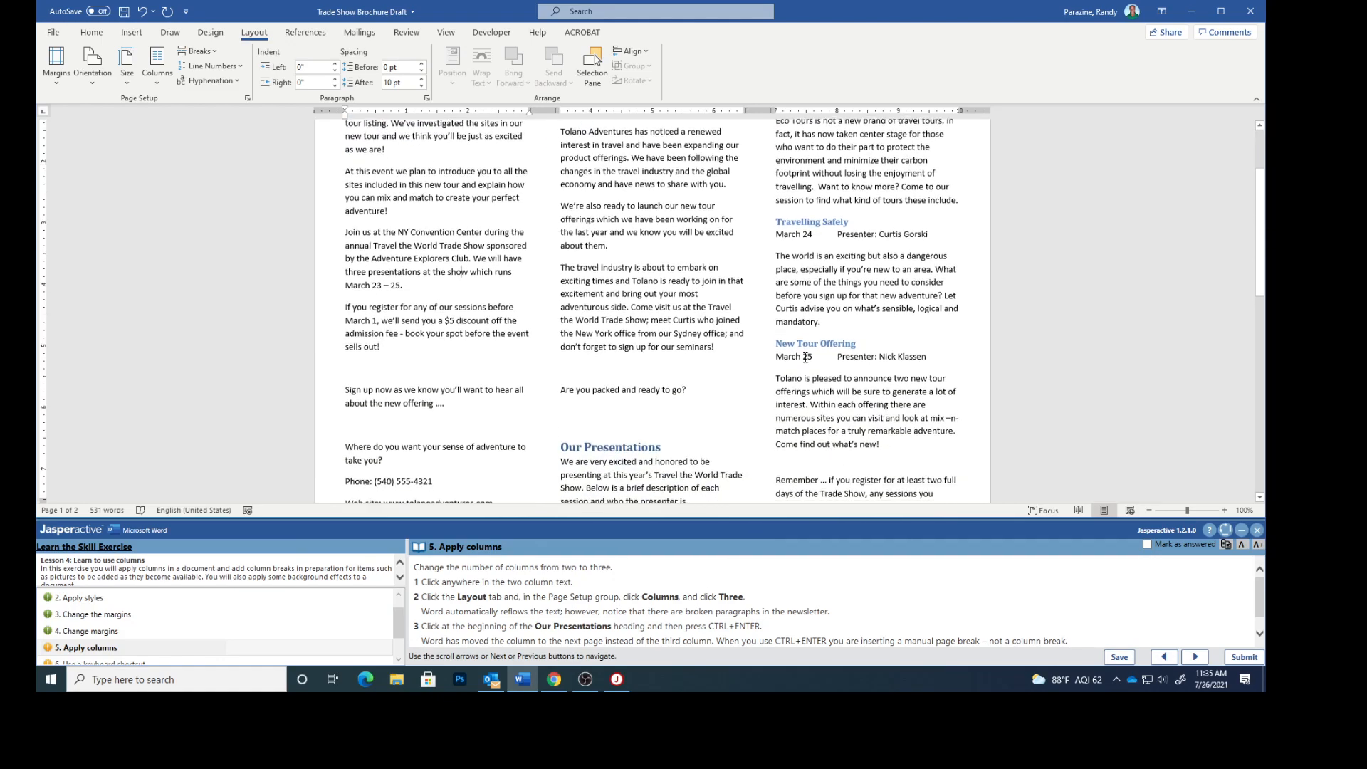
scroll(710, 406, down, 4)
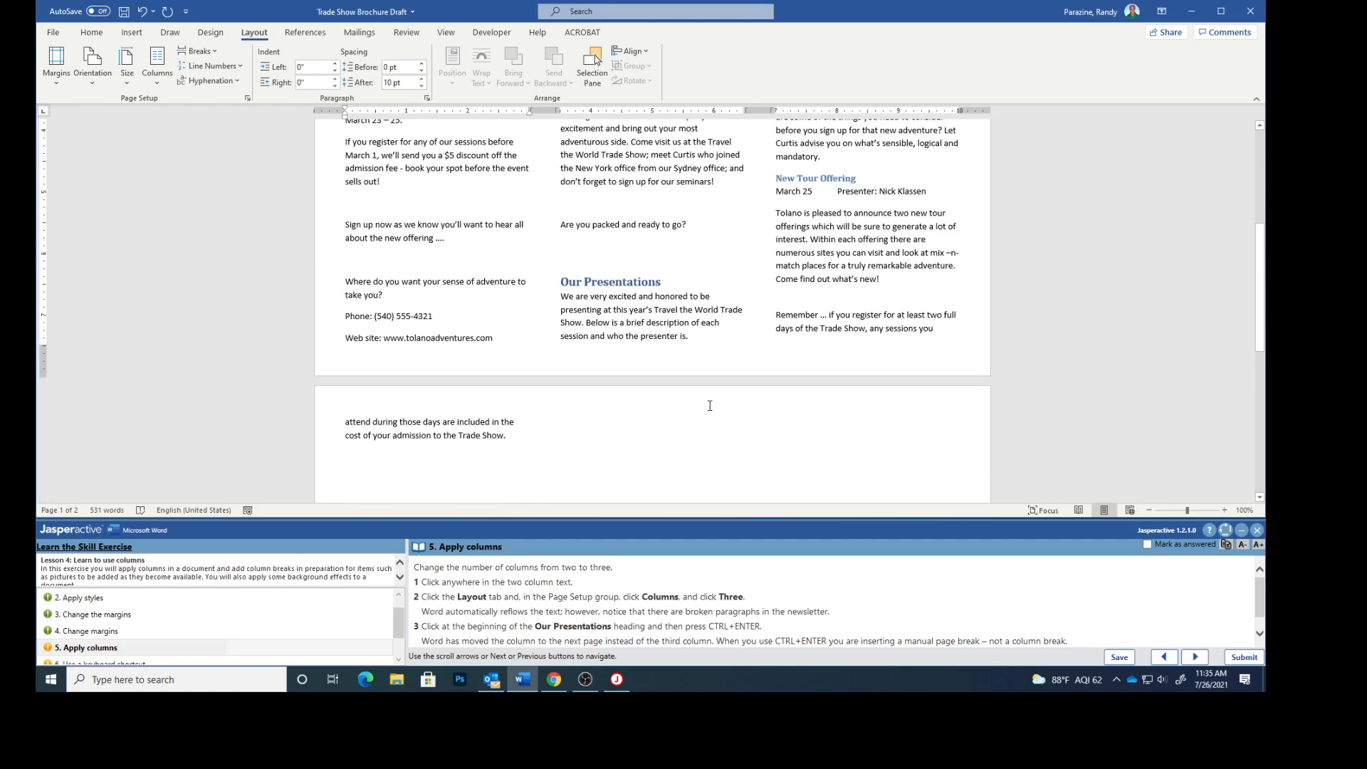
scroll(710, 406, up, 7)
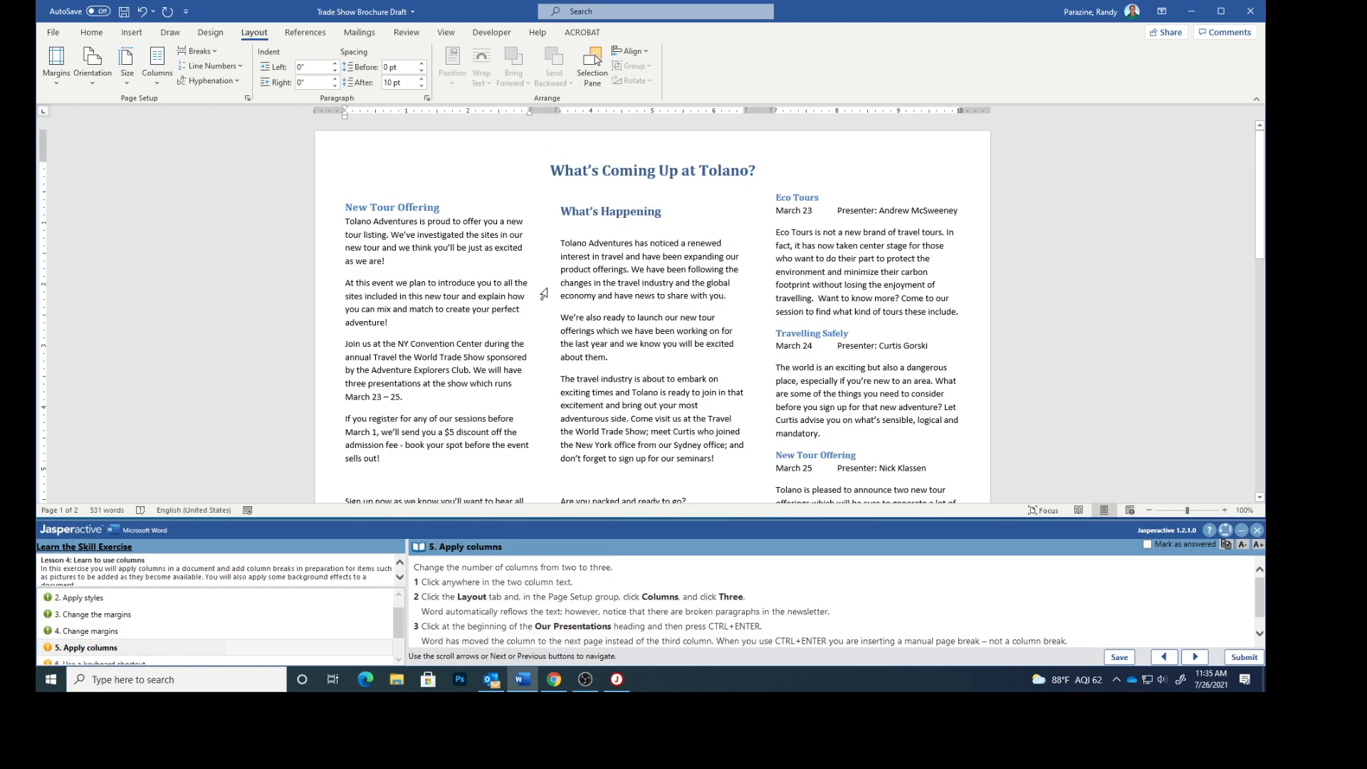
scroll(620, 344, down, 4)
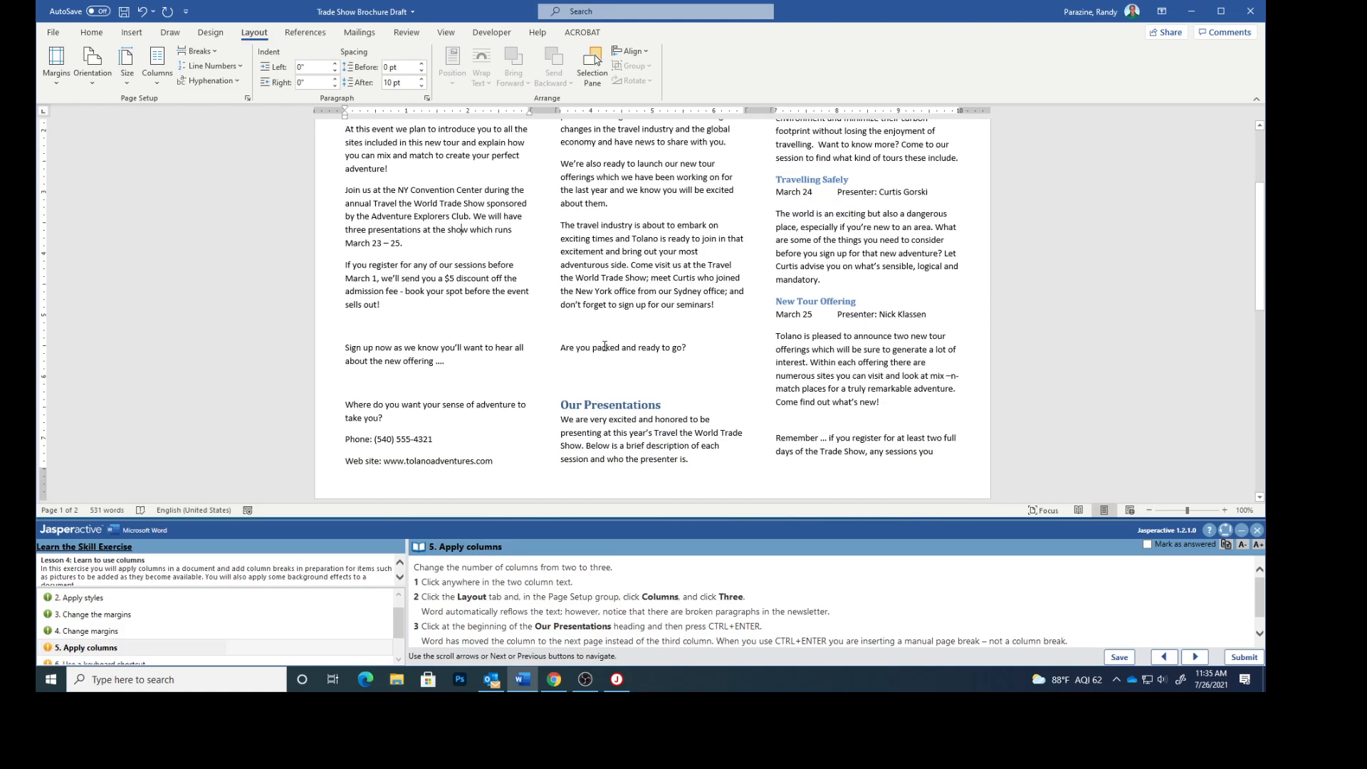
- Insert a page break at the start of the Our Presentations heading, then undo it
click(561, 405)
scroll(652, 624, down, 1)
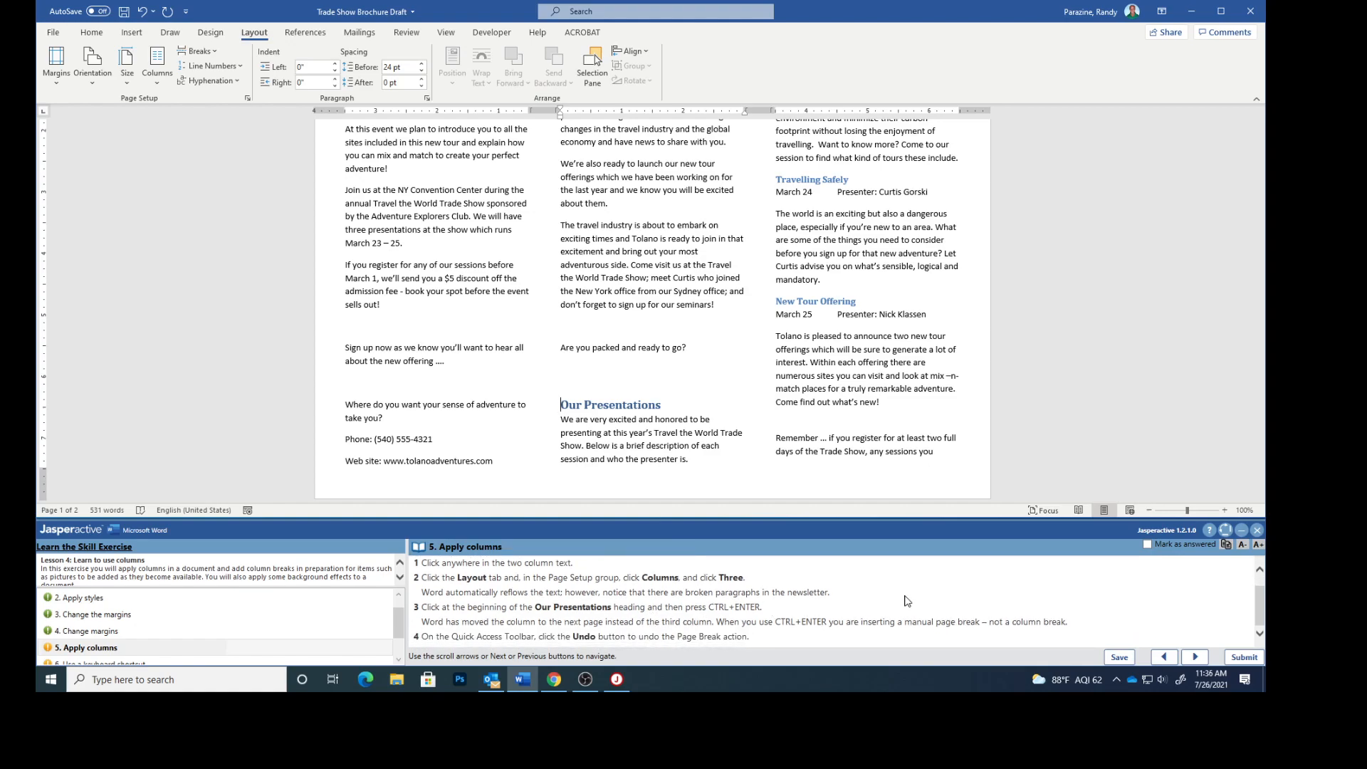
key(ctrl+Return)
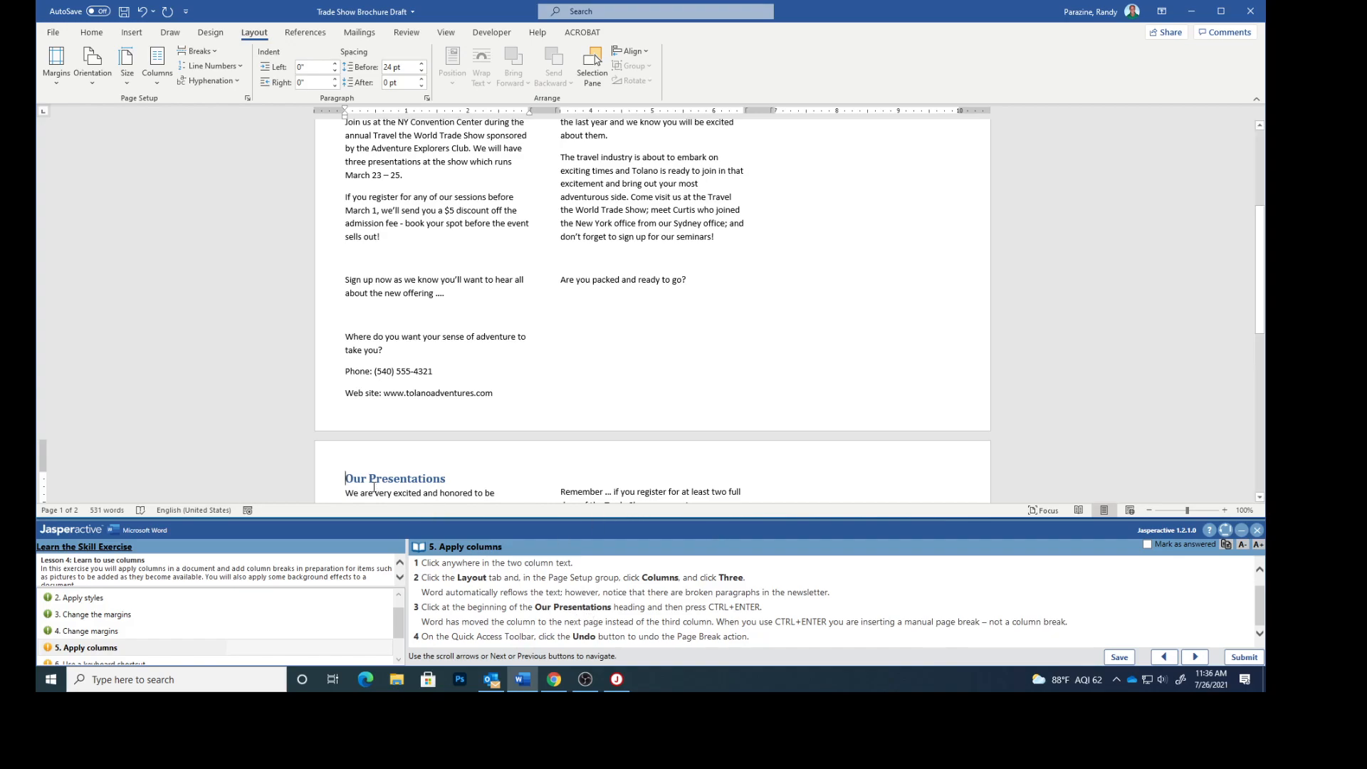
click(141, 12)
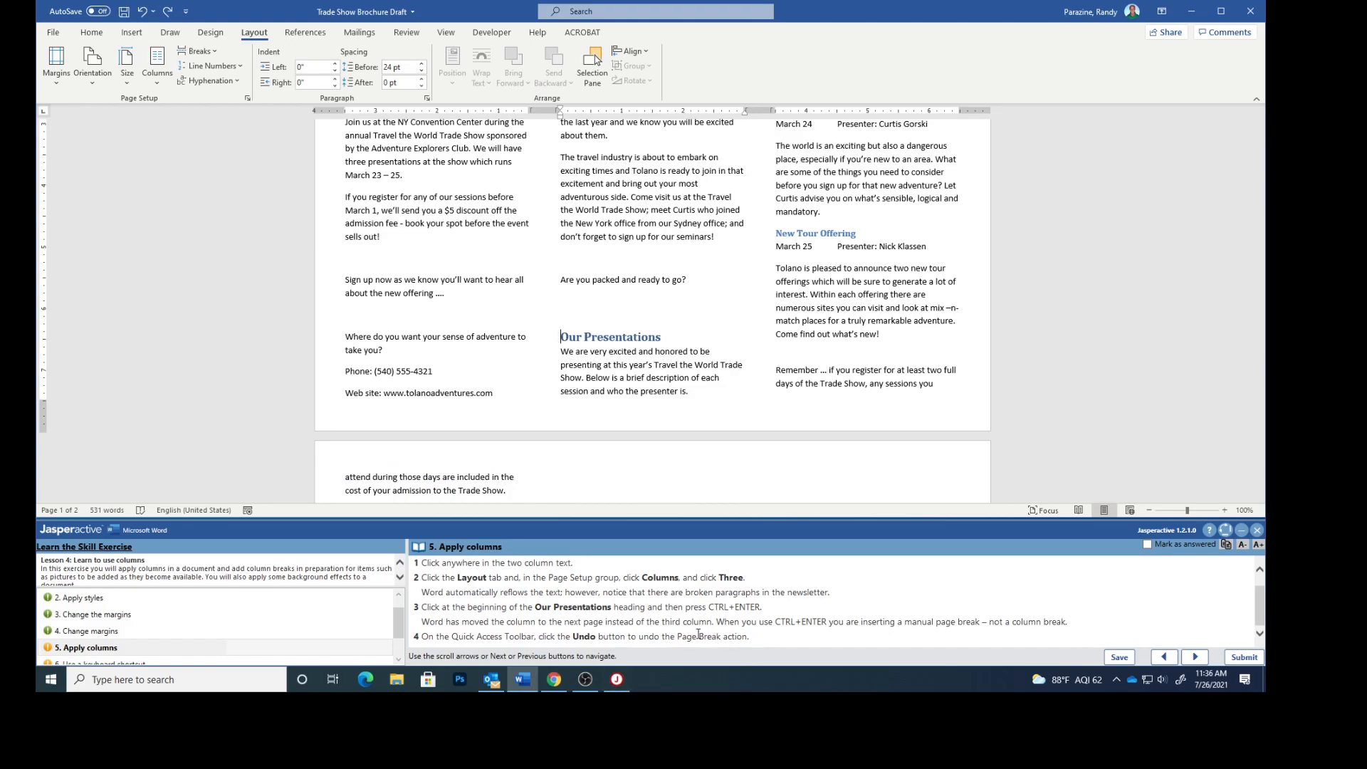
- Mark the Apply columns task as answered and advance to the next task
click(1146, 544)
click(1195, 657)
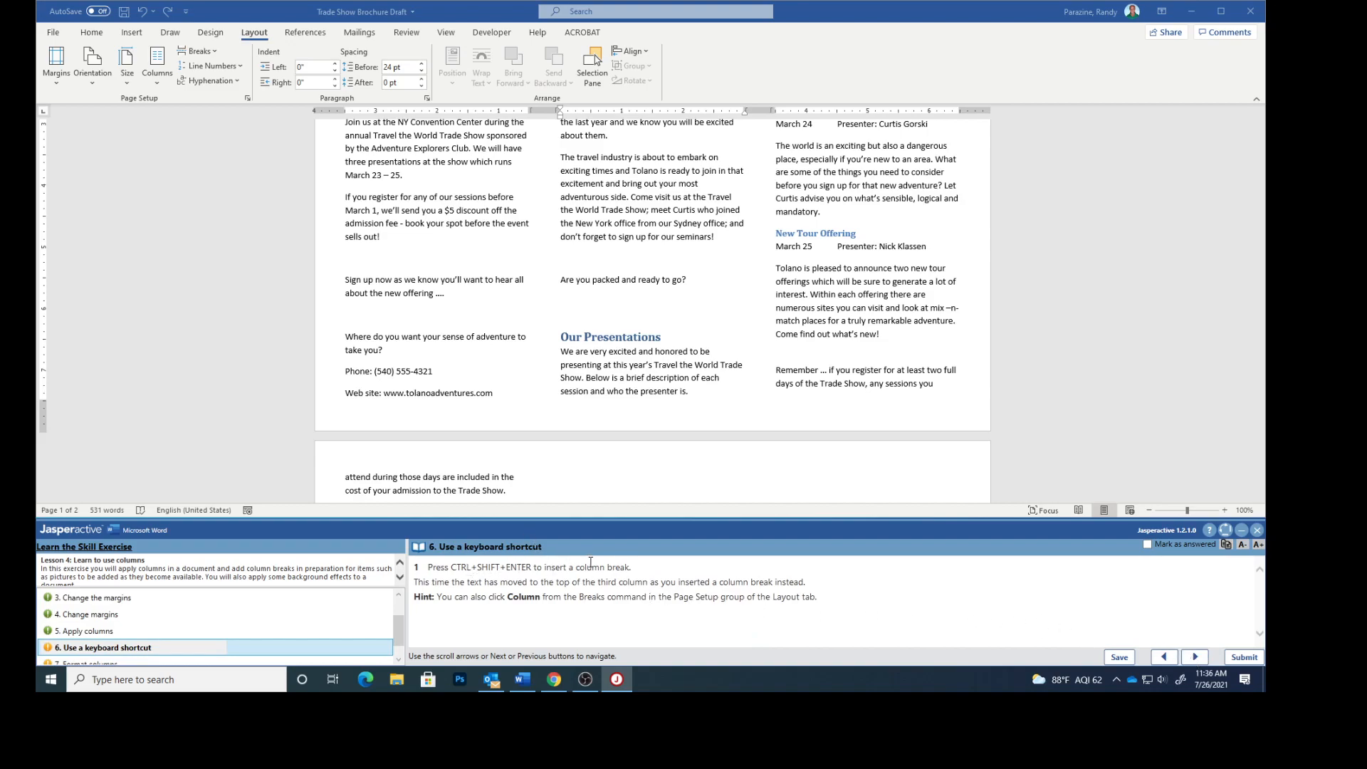
- Insert a column break before the Our Presentations heading, then mark the task answered and advance
click(562, 336)
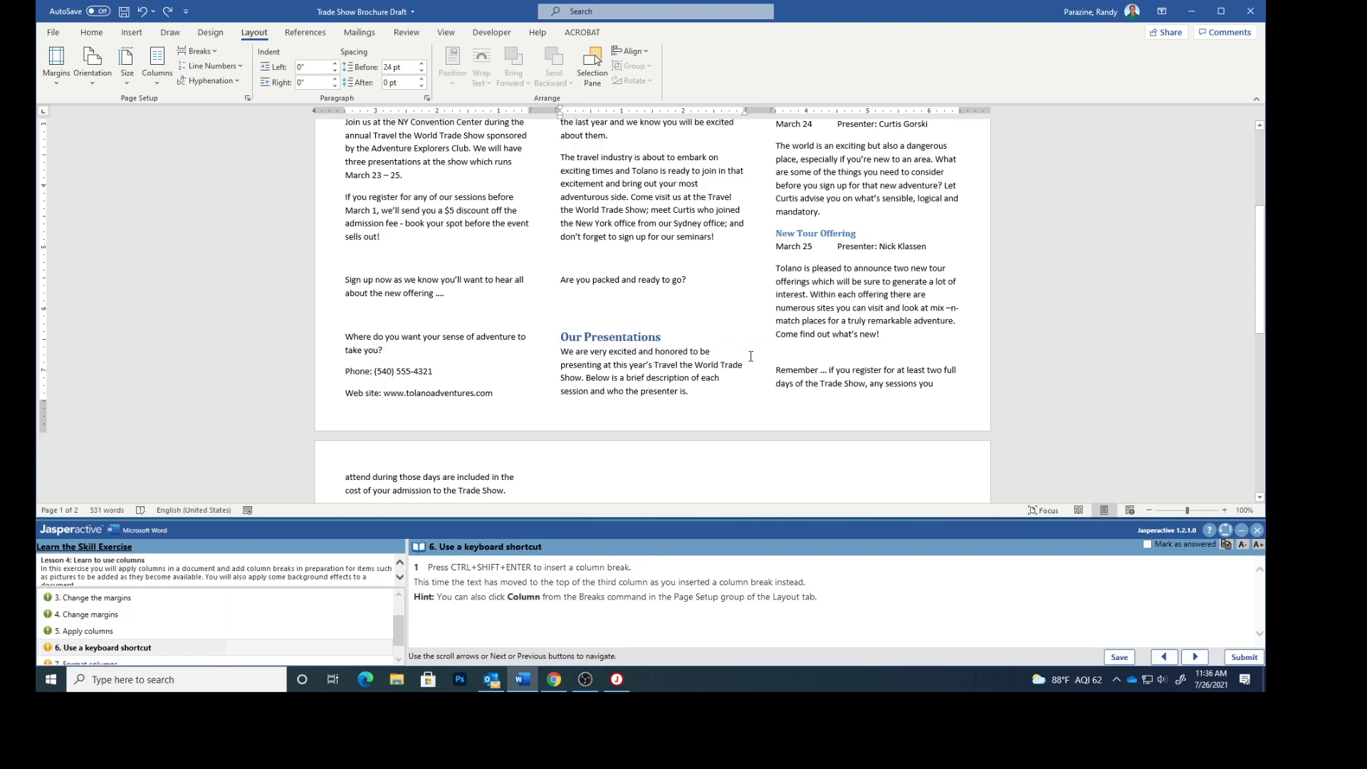
key(ctrl+shift+Return)
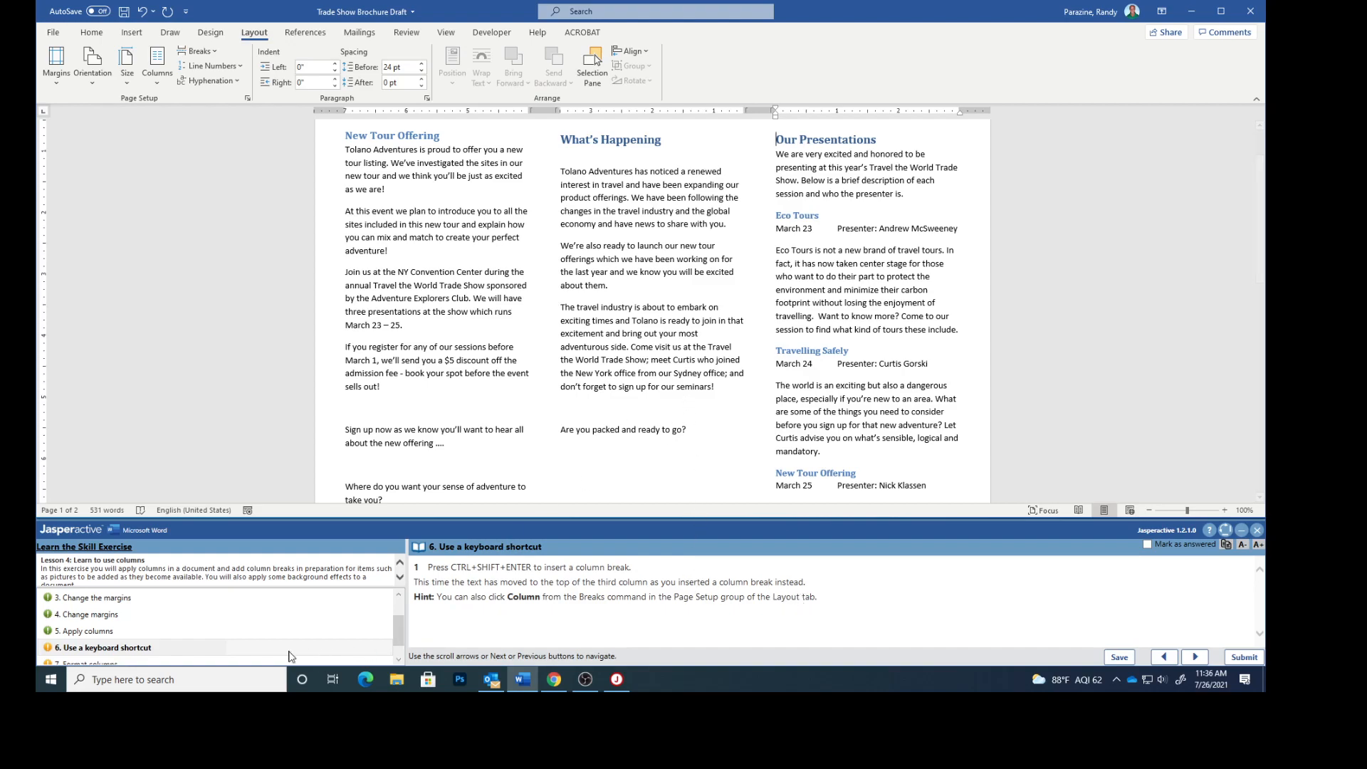
click(1147, 545)
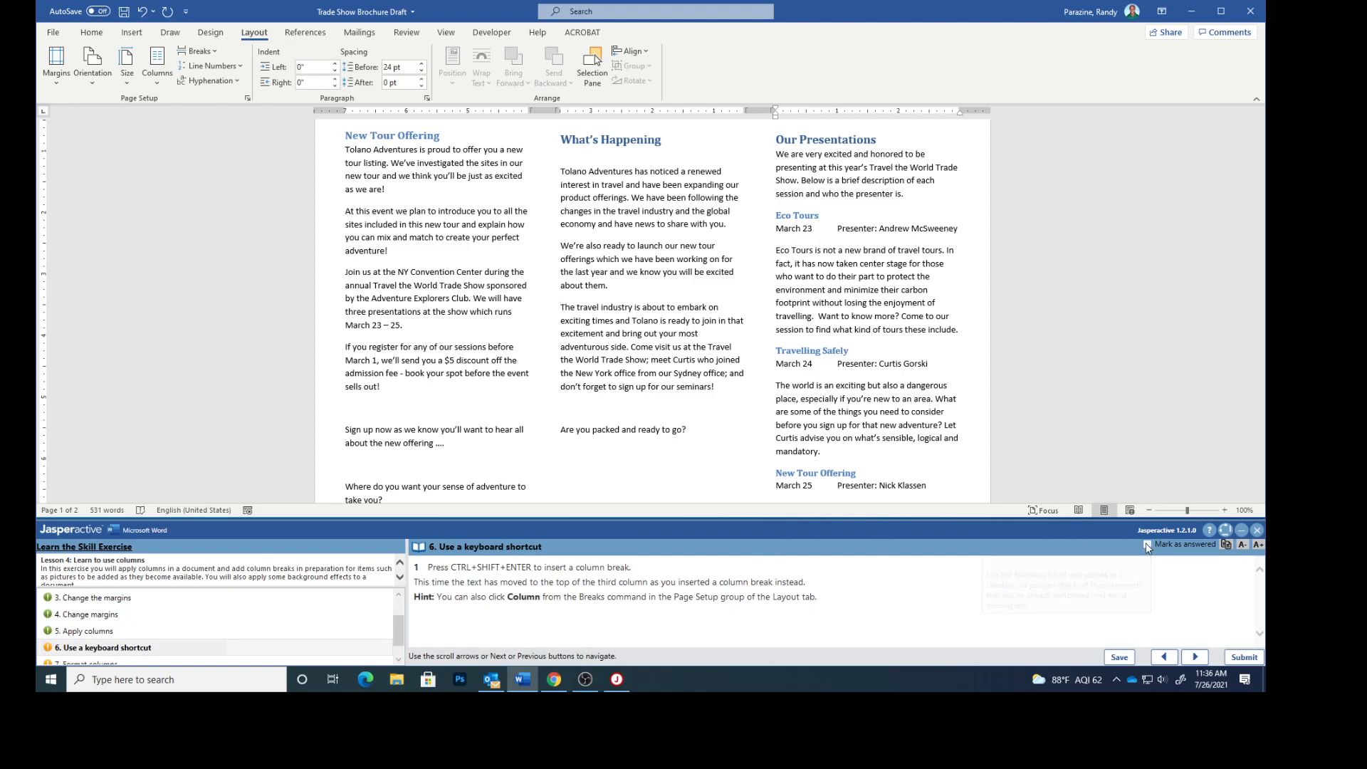
click(1196, 656)
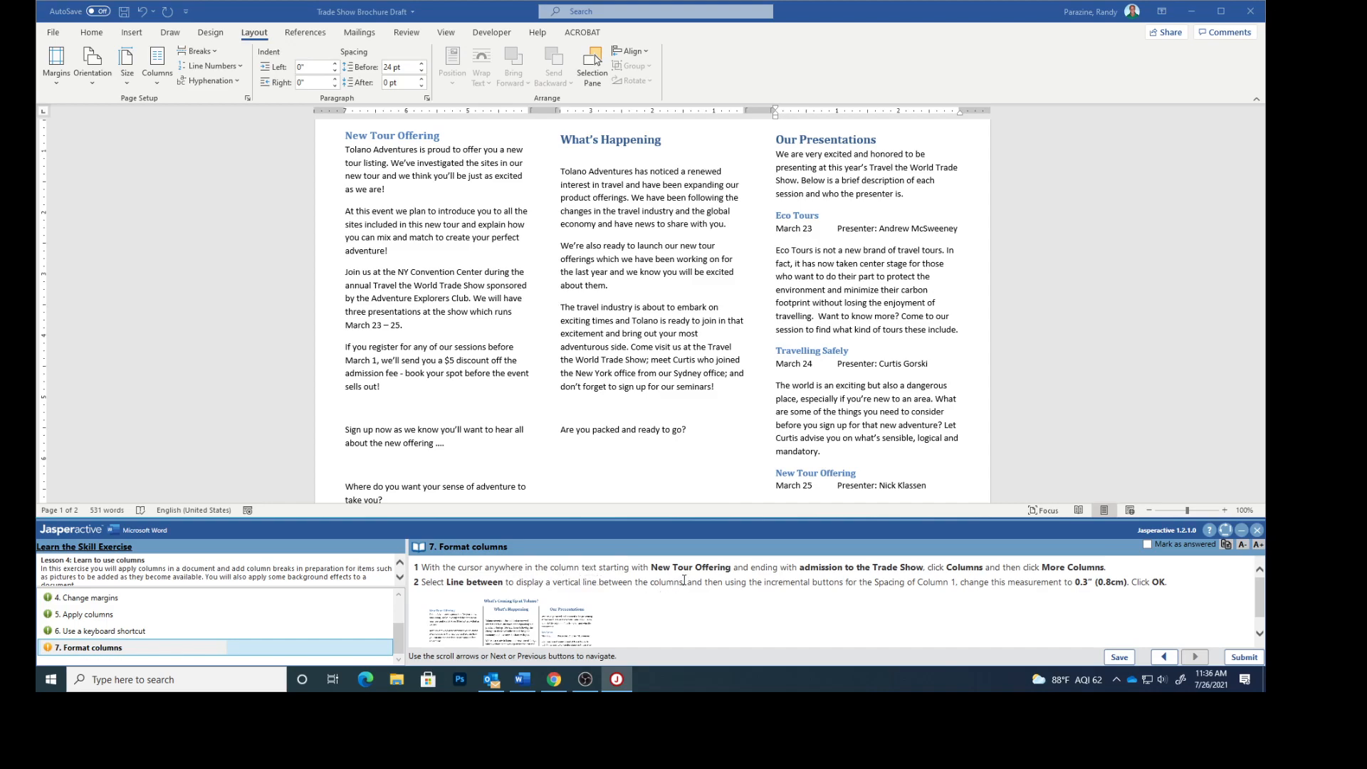
- Add a line between the three columns and set the spacing of column 1 to 0.3"
scroll(415, 219, up, 3)
click(385, 207)
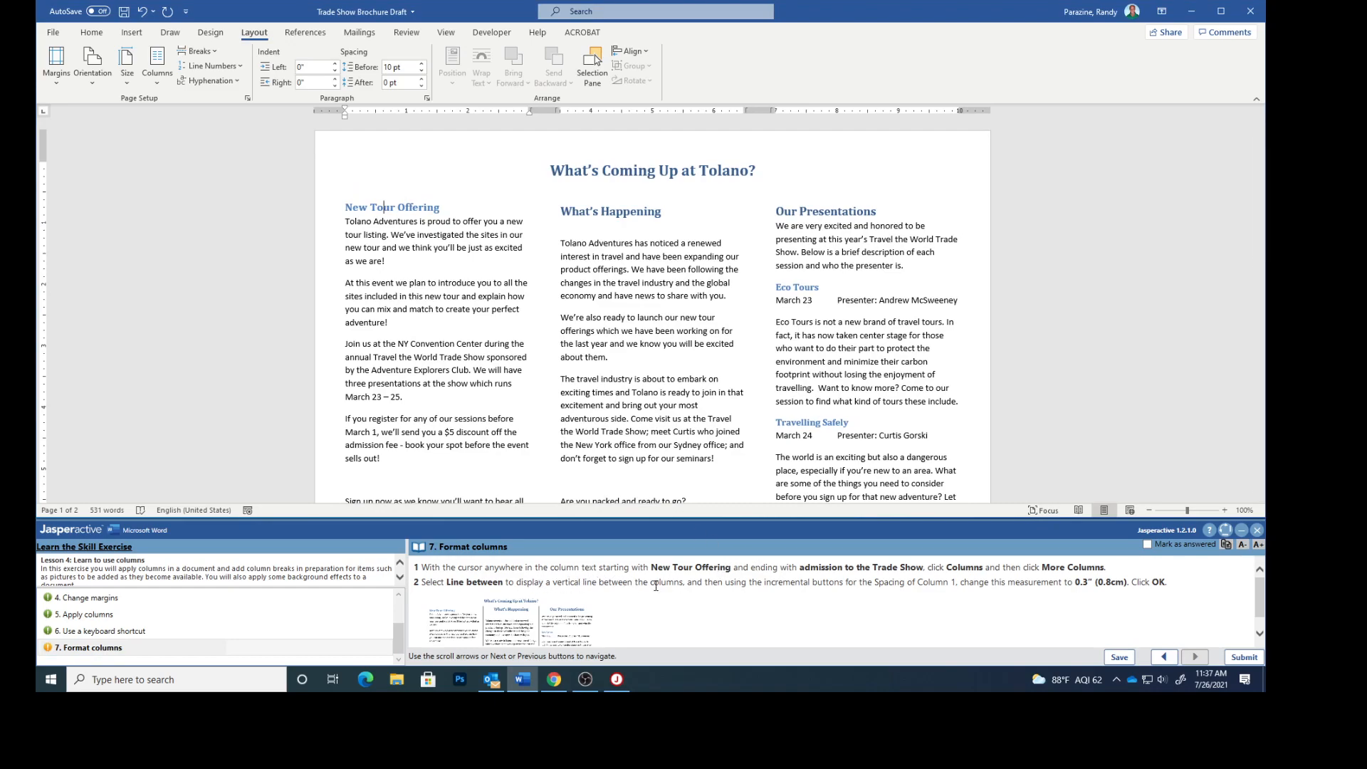
scroll(493, 404, down, 4)
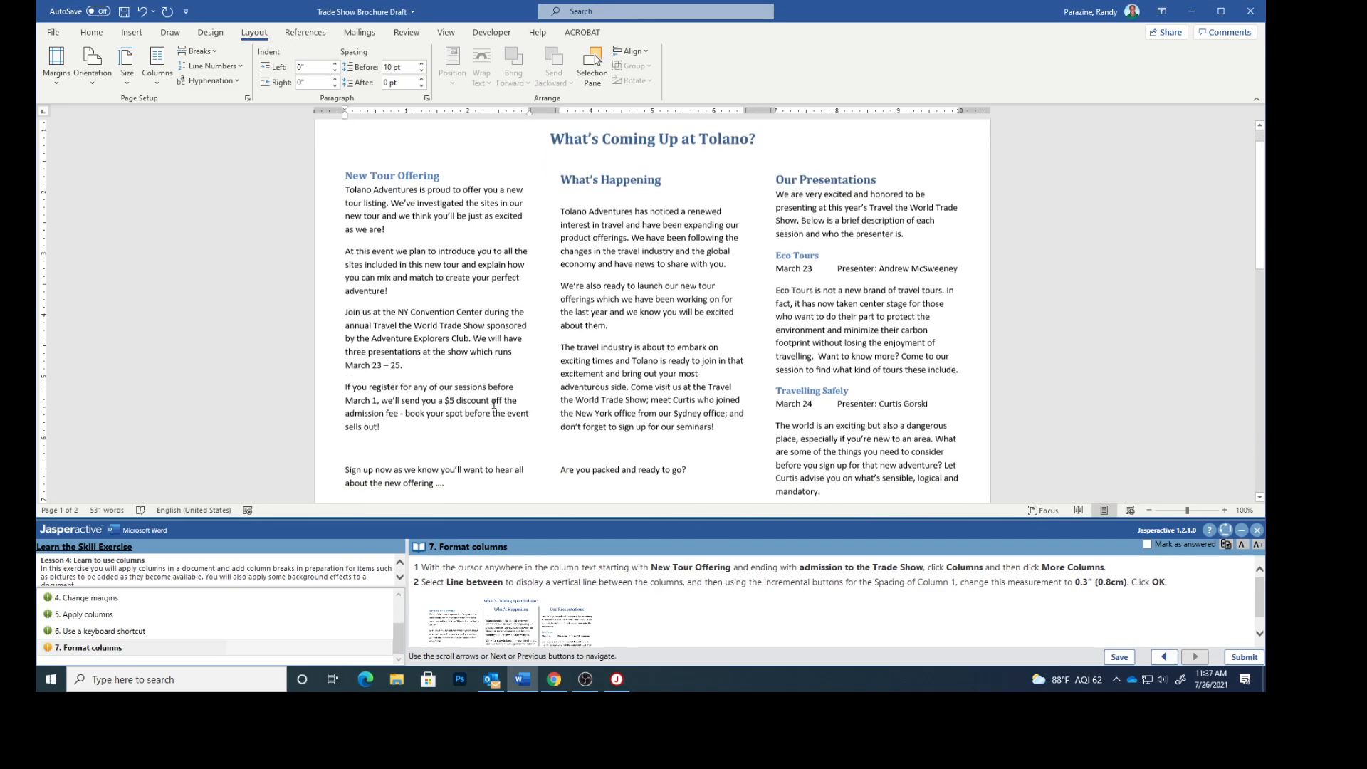
scroll(494, 404, up, 4)
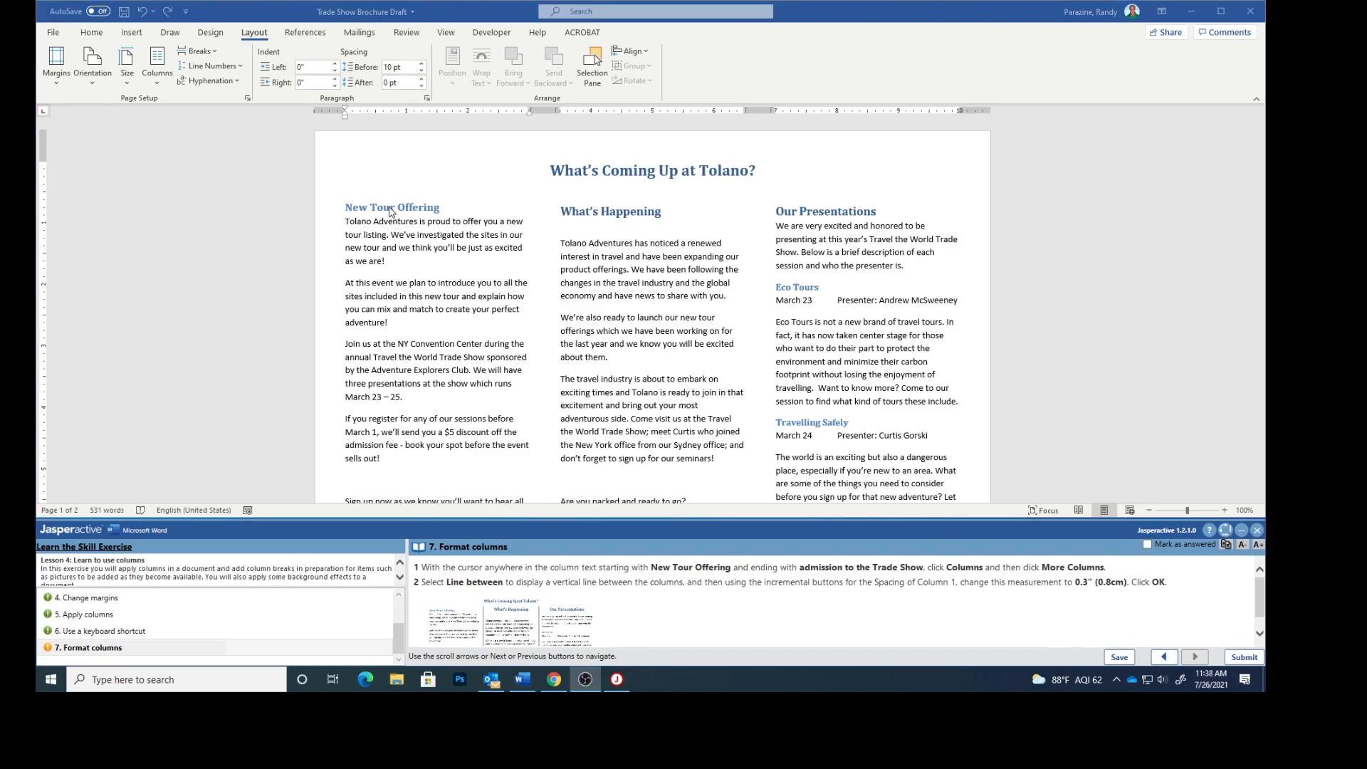
click(389, 208)
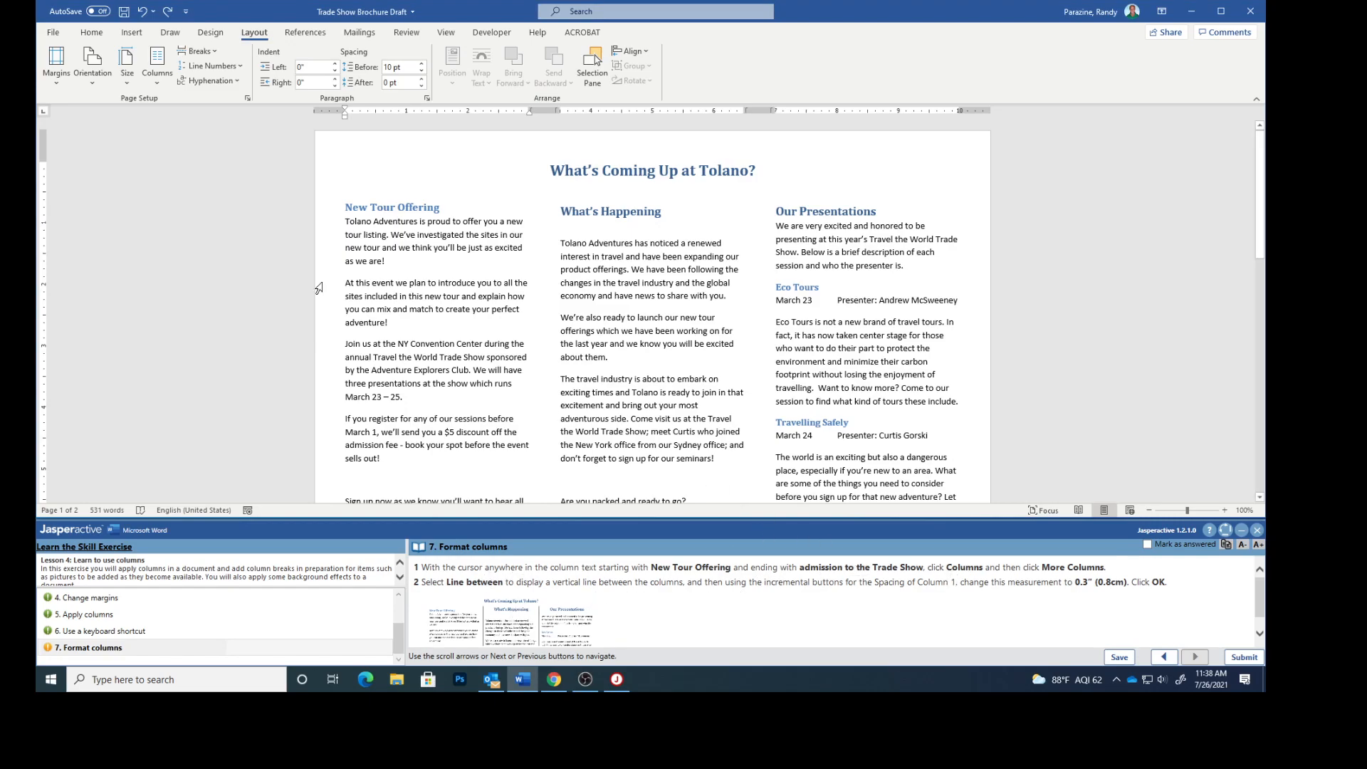
click(156, 71)
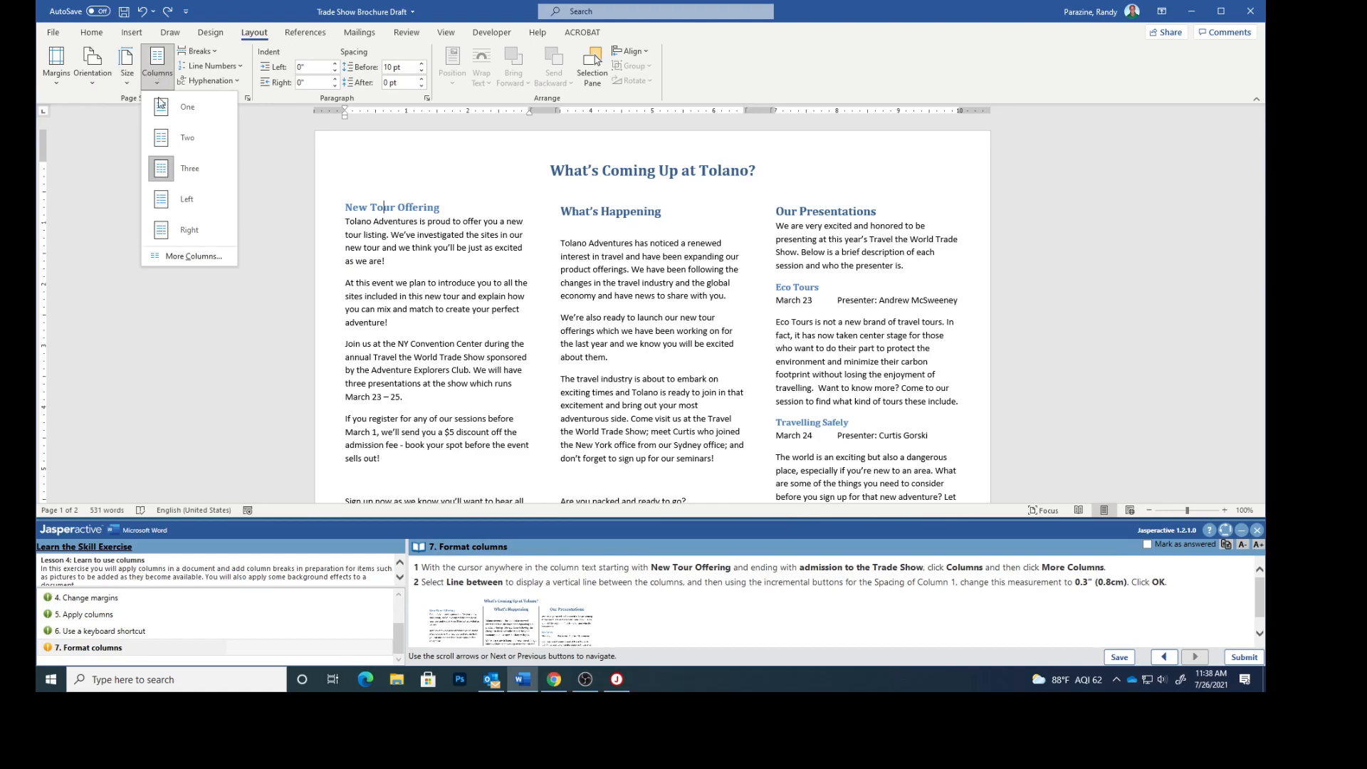
click(173, 254)
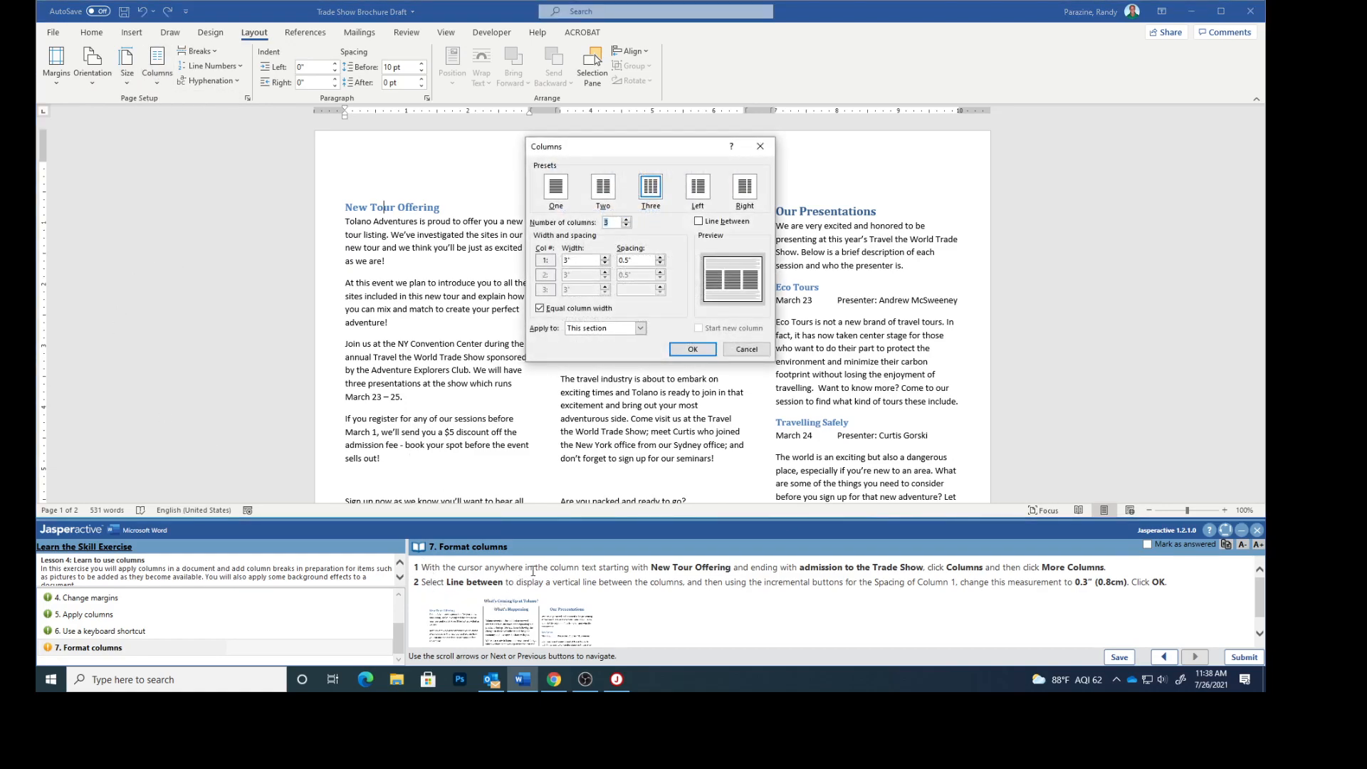
click(699, 222)
click(661, 265)
click(661, 264)
click(690, 349)
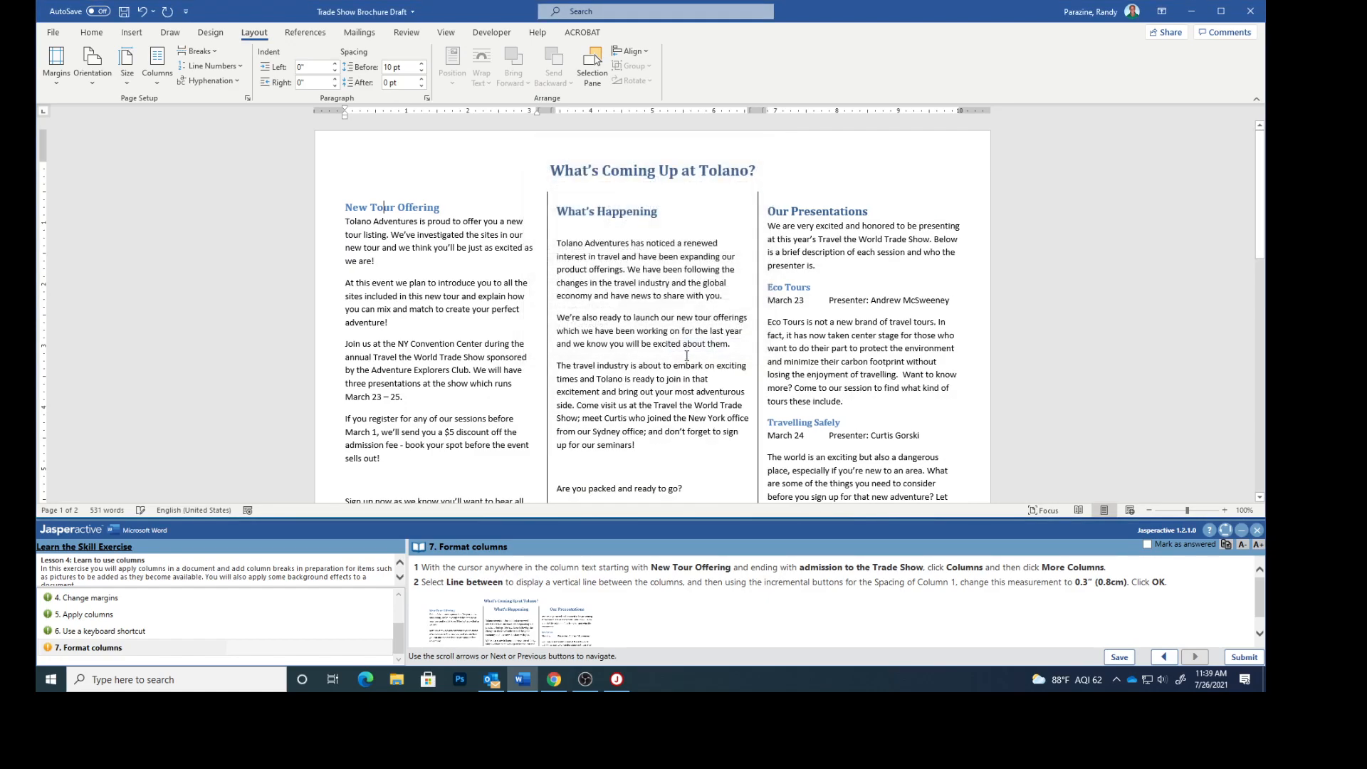
- Mark the Format columns task as answered and submit the exercise for scoring
scroll(696, 602, down, 1)
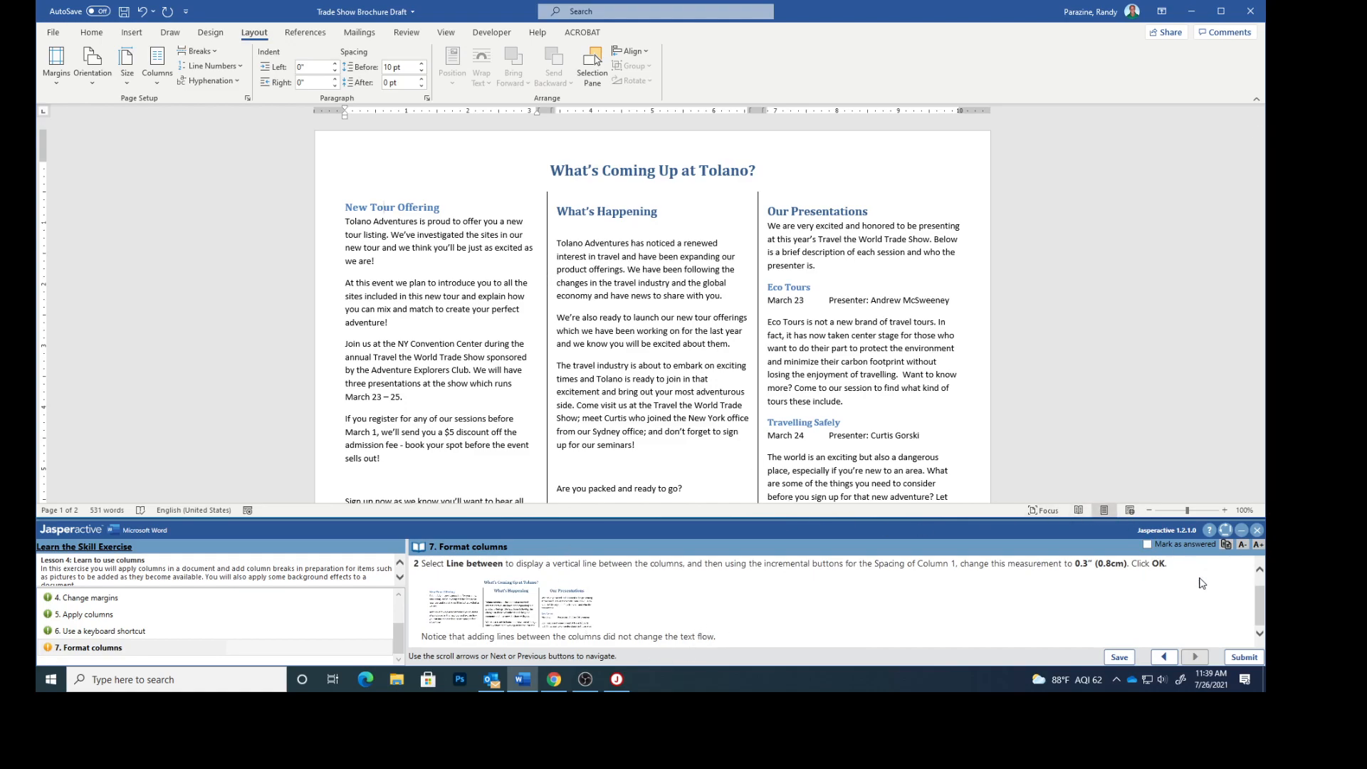
click(1147, 544)
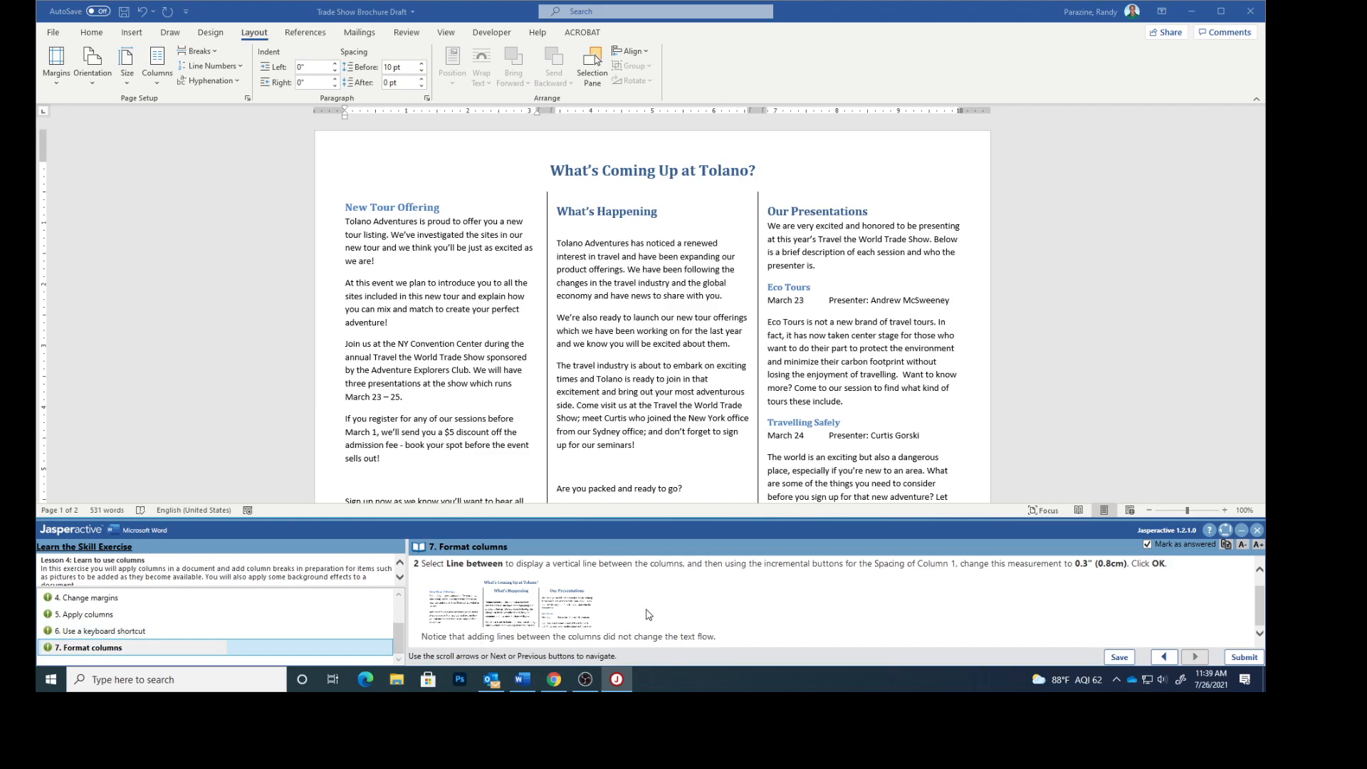
click(1248, 657)
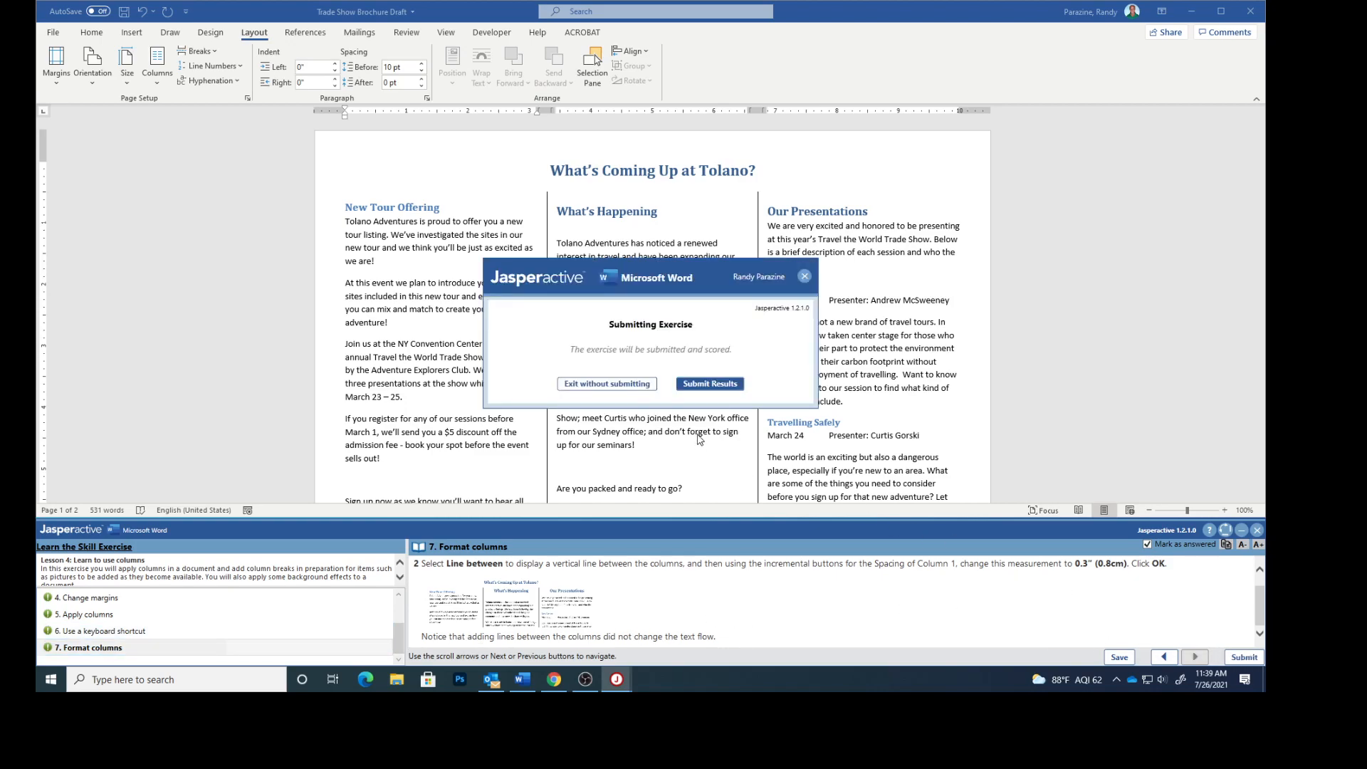
click(705, 385)
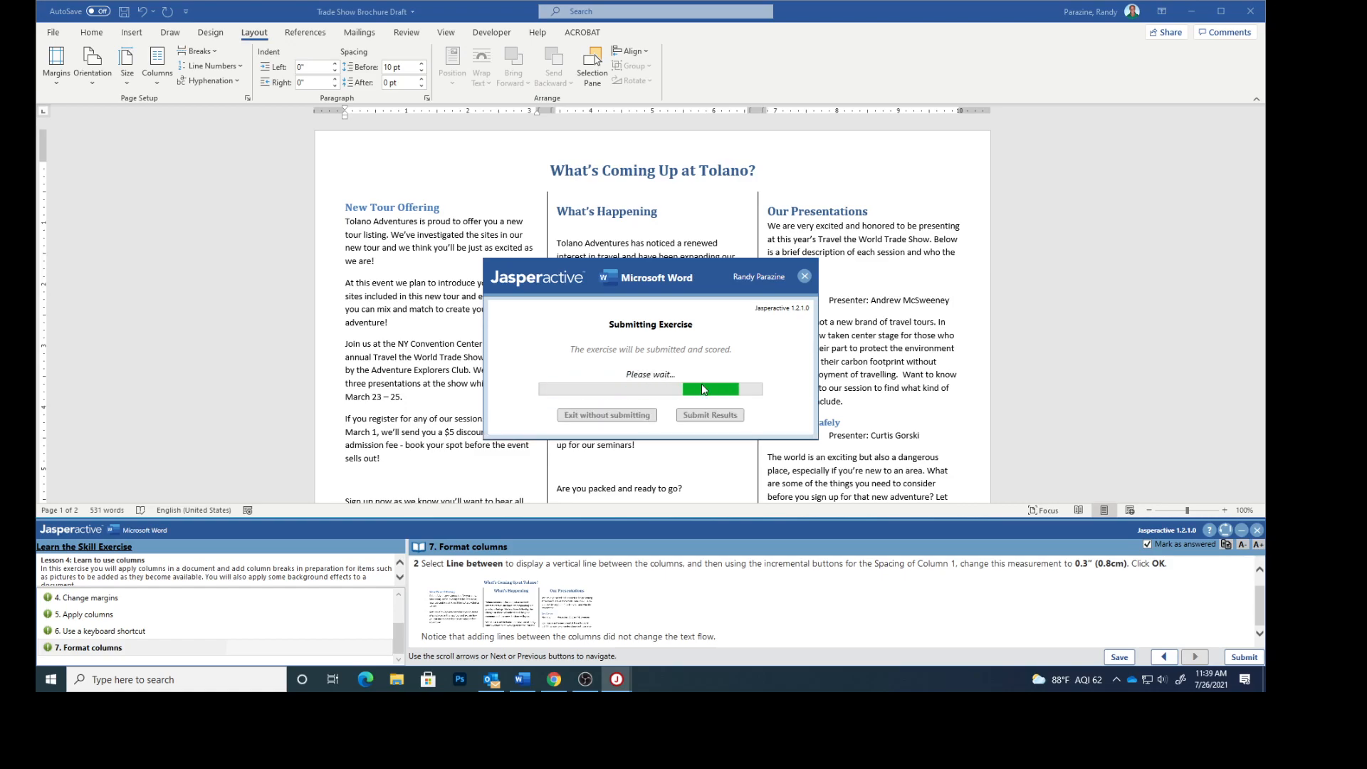